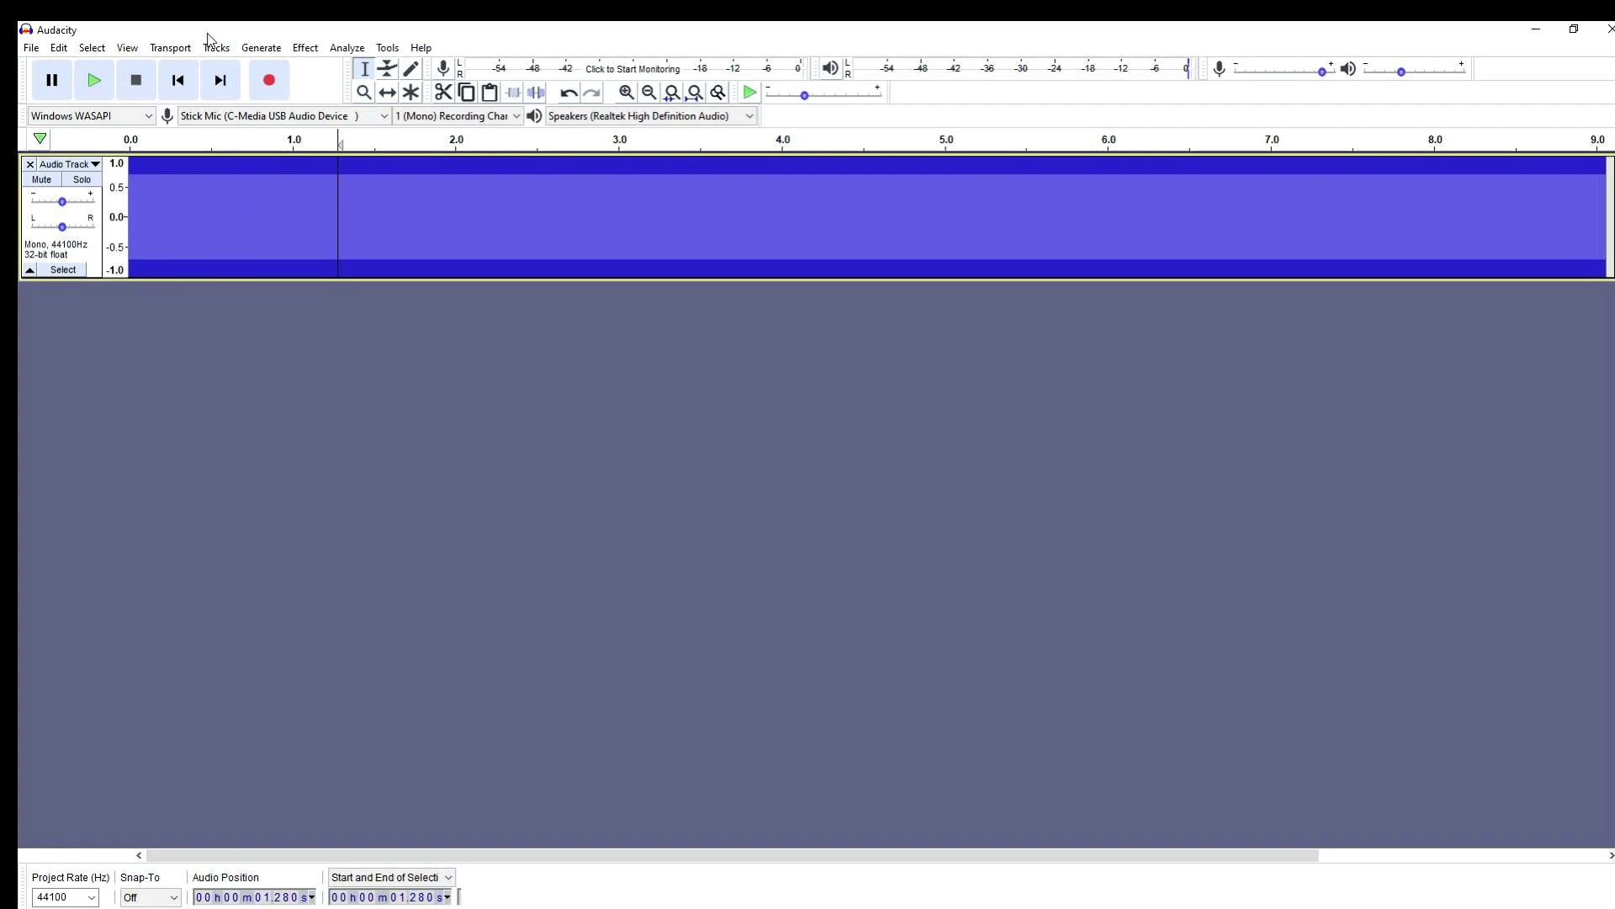
# Step: Listen to the existing tone, then generate a 2000 Hz sine tone on a new track
pyautogui.click(96, 80)
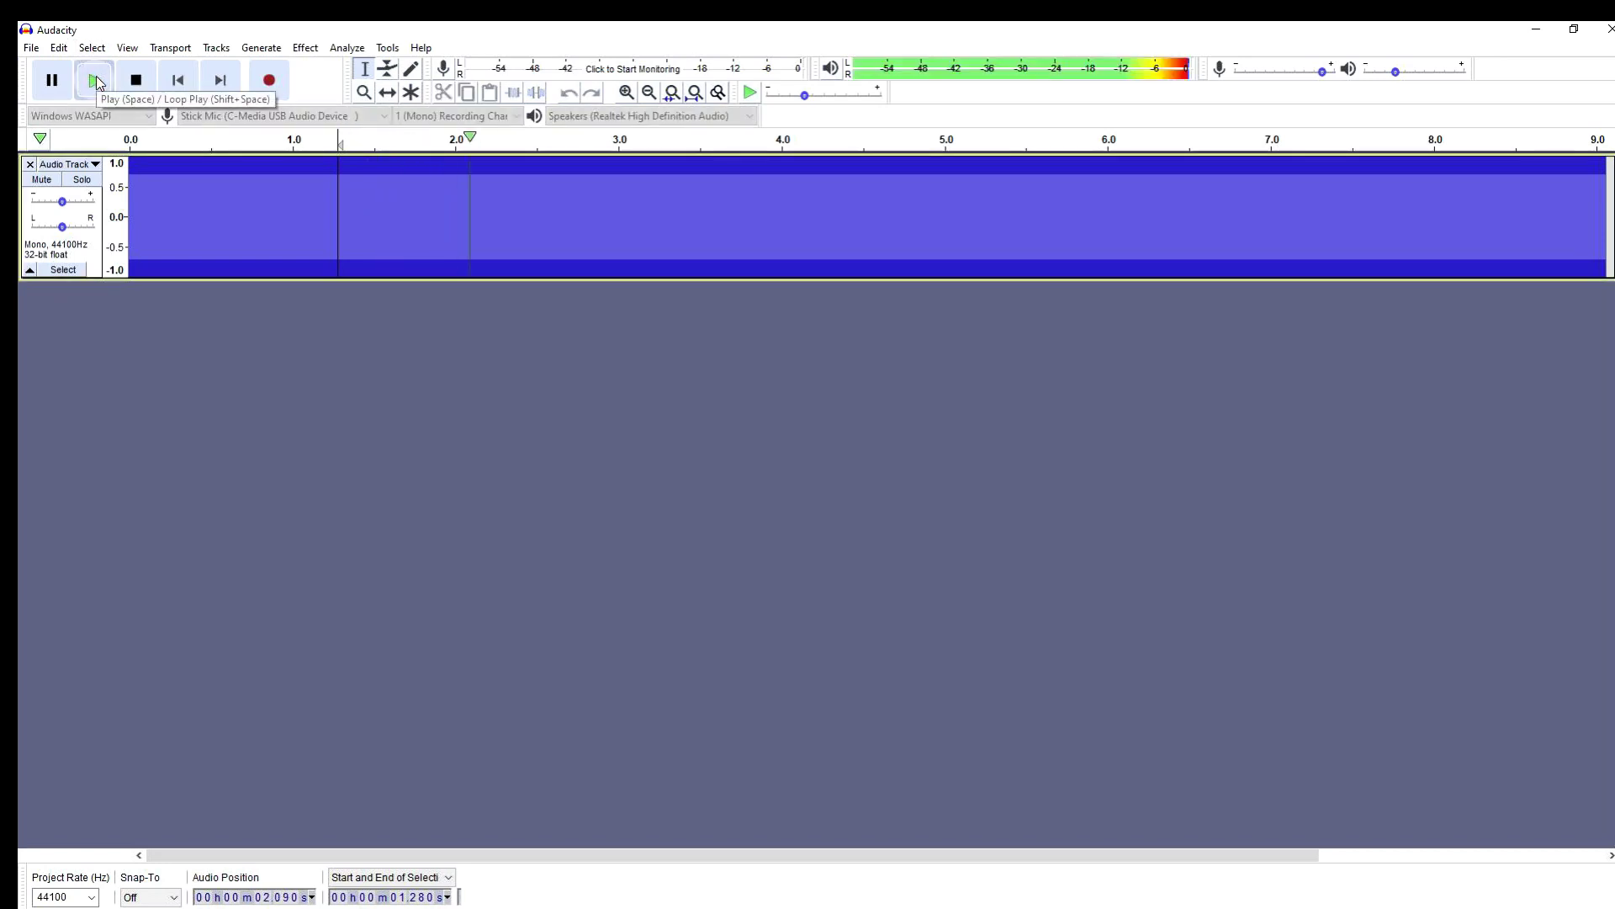
pyautogui.click(95, 81)
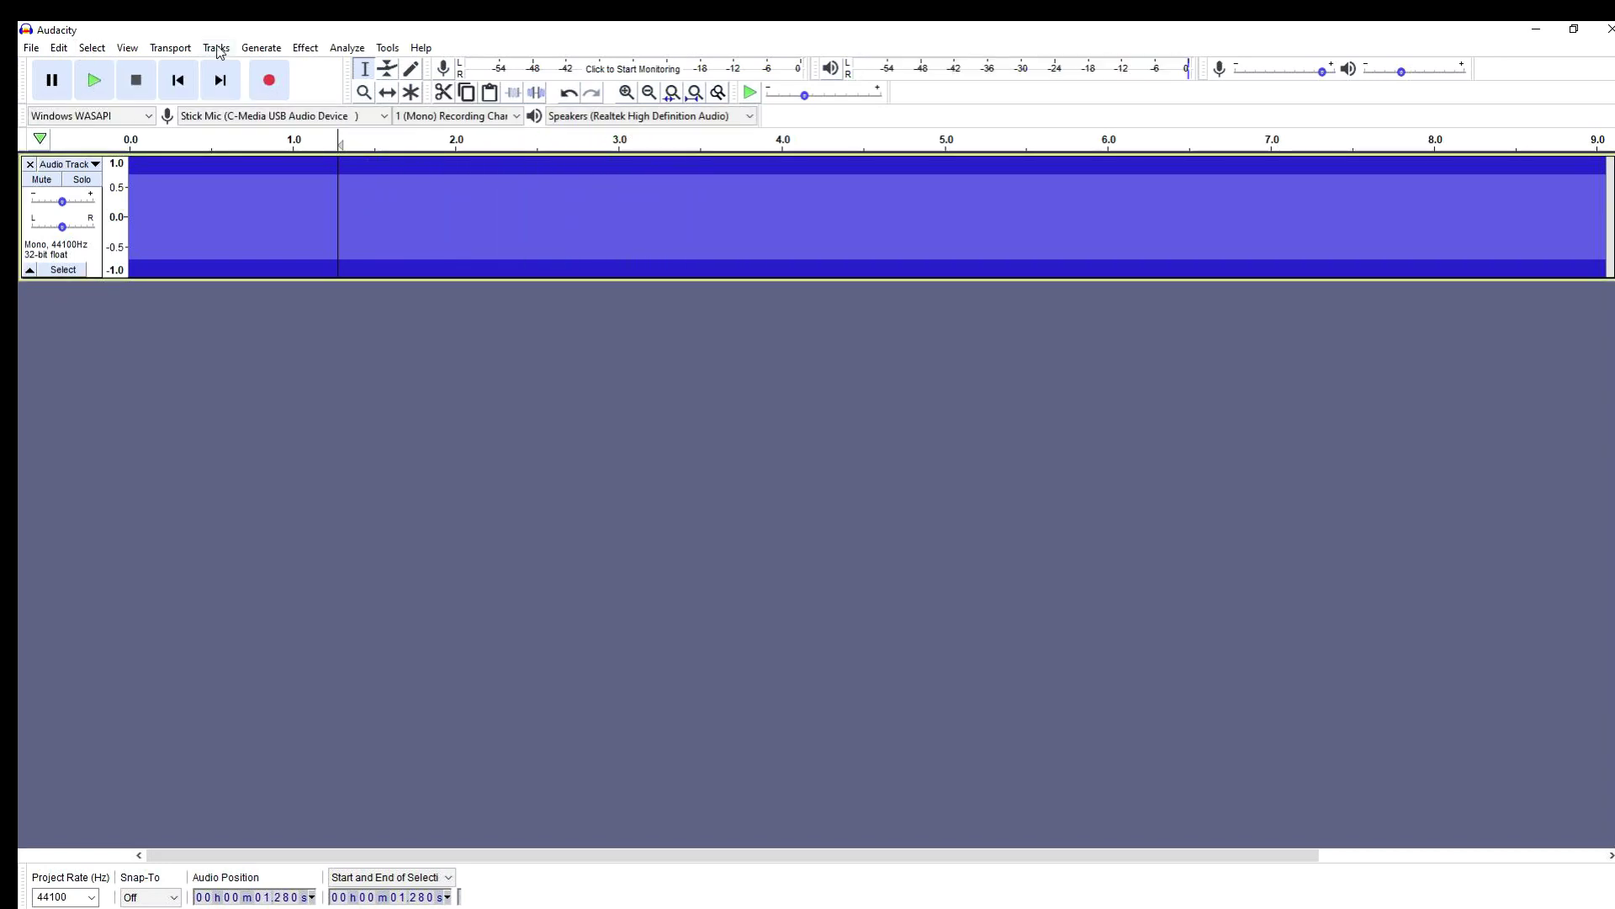
pyautogui.click(216, 48)
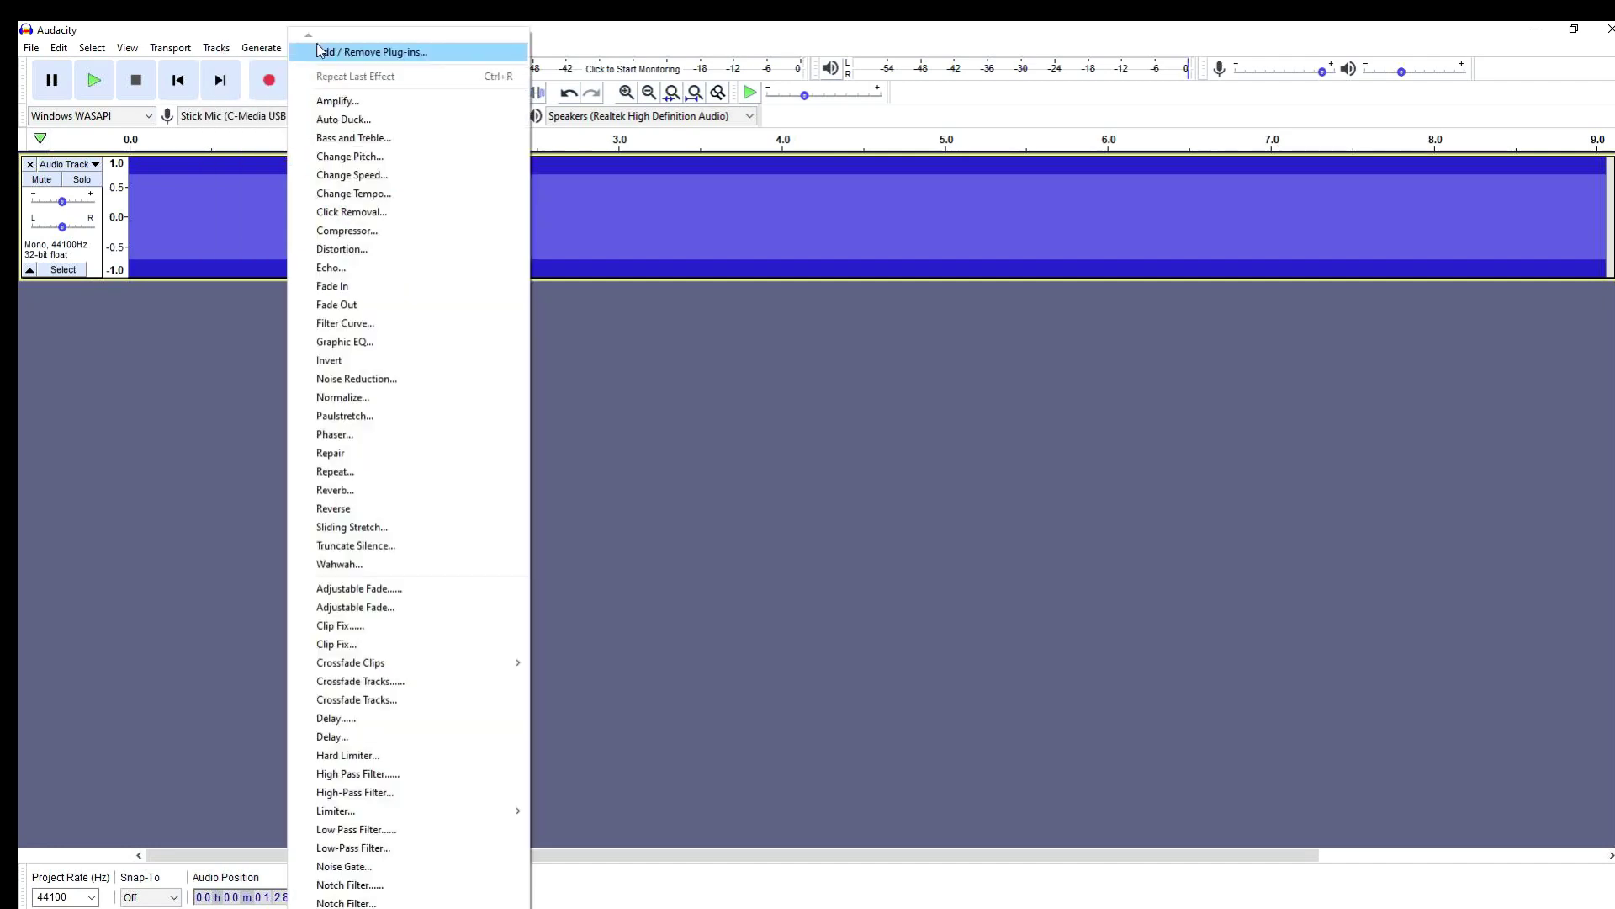
pyautogui.moveTo(261, 48)
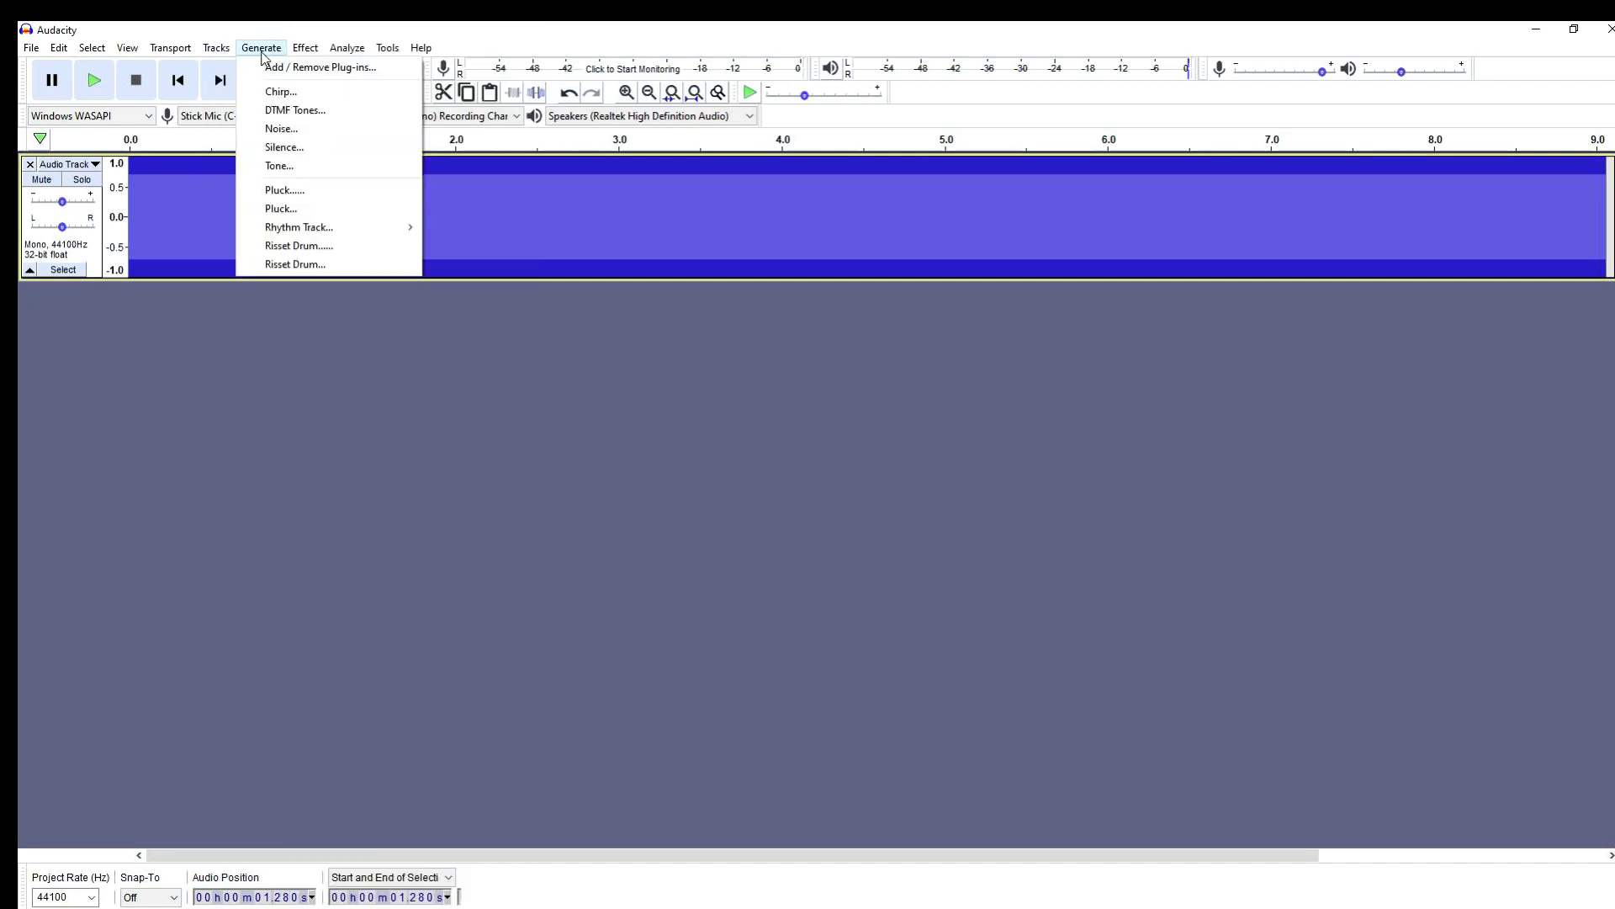
pyautogui.click(291, 172)
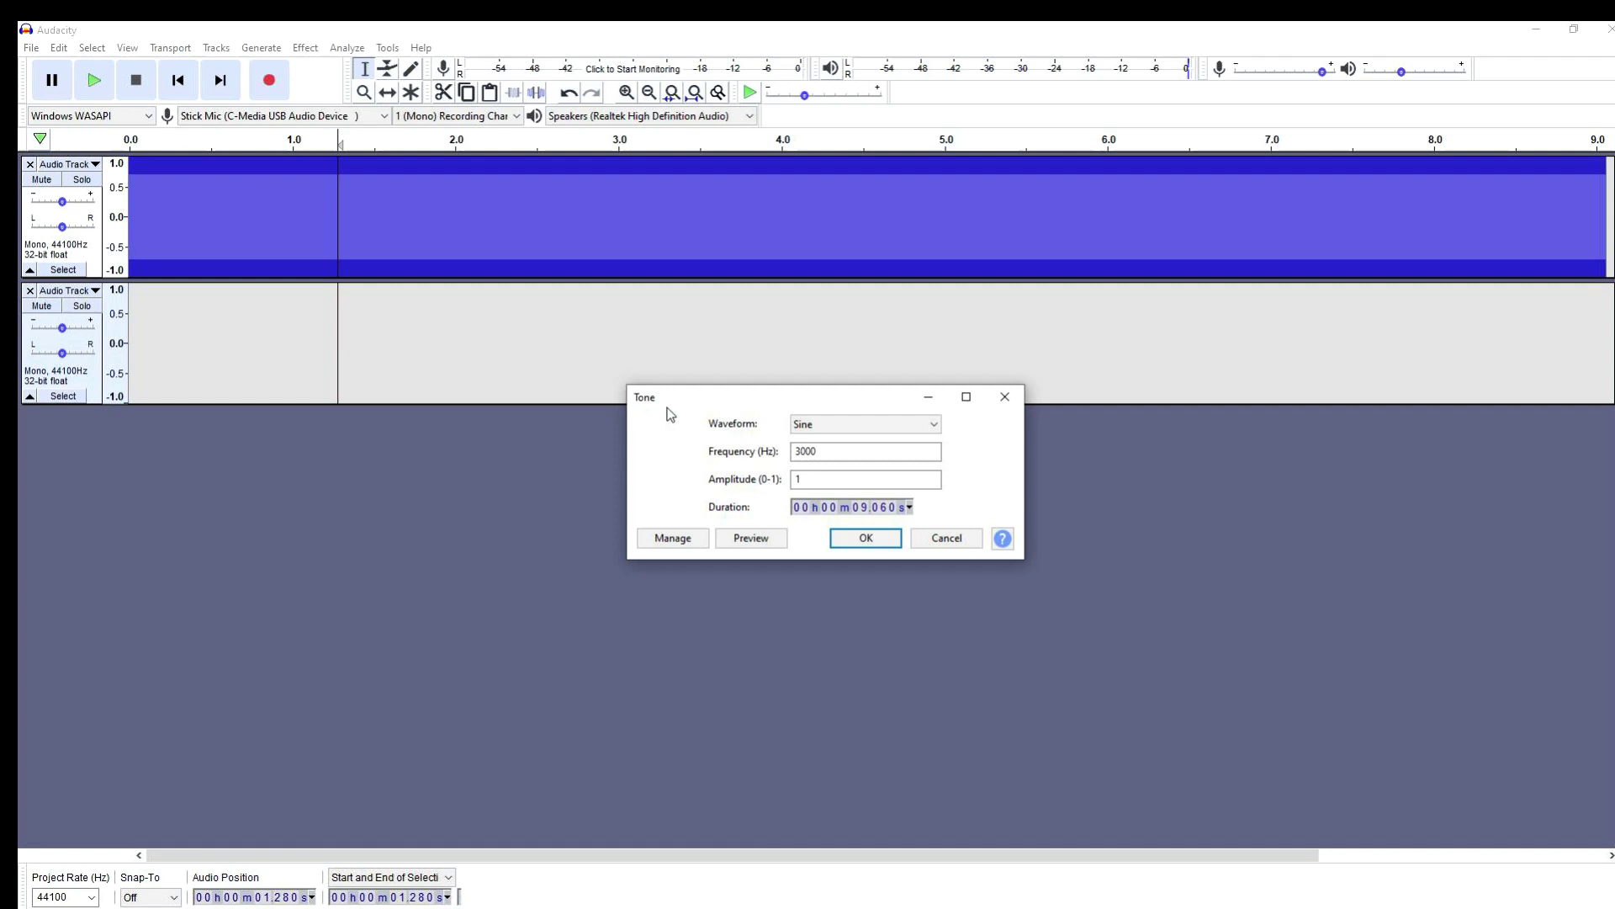
pyautogui.click(819, 453)
pyautogui.write('2')
pyautogui.press('Return')
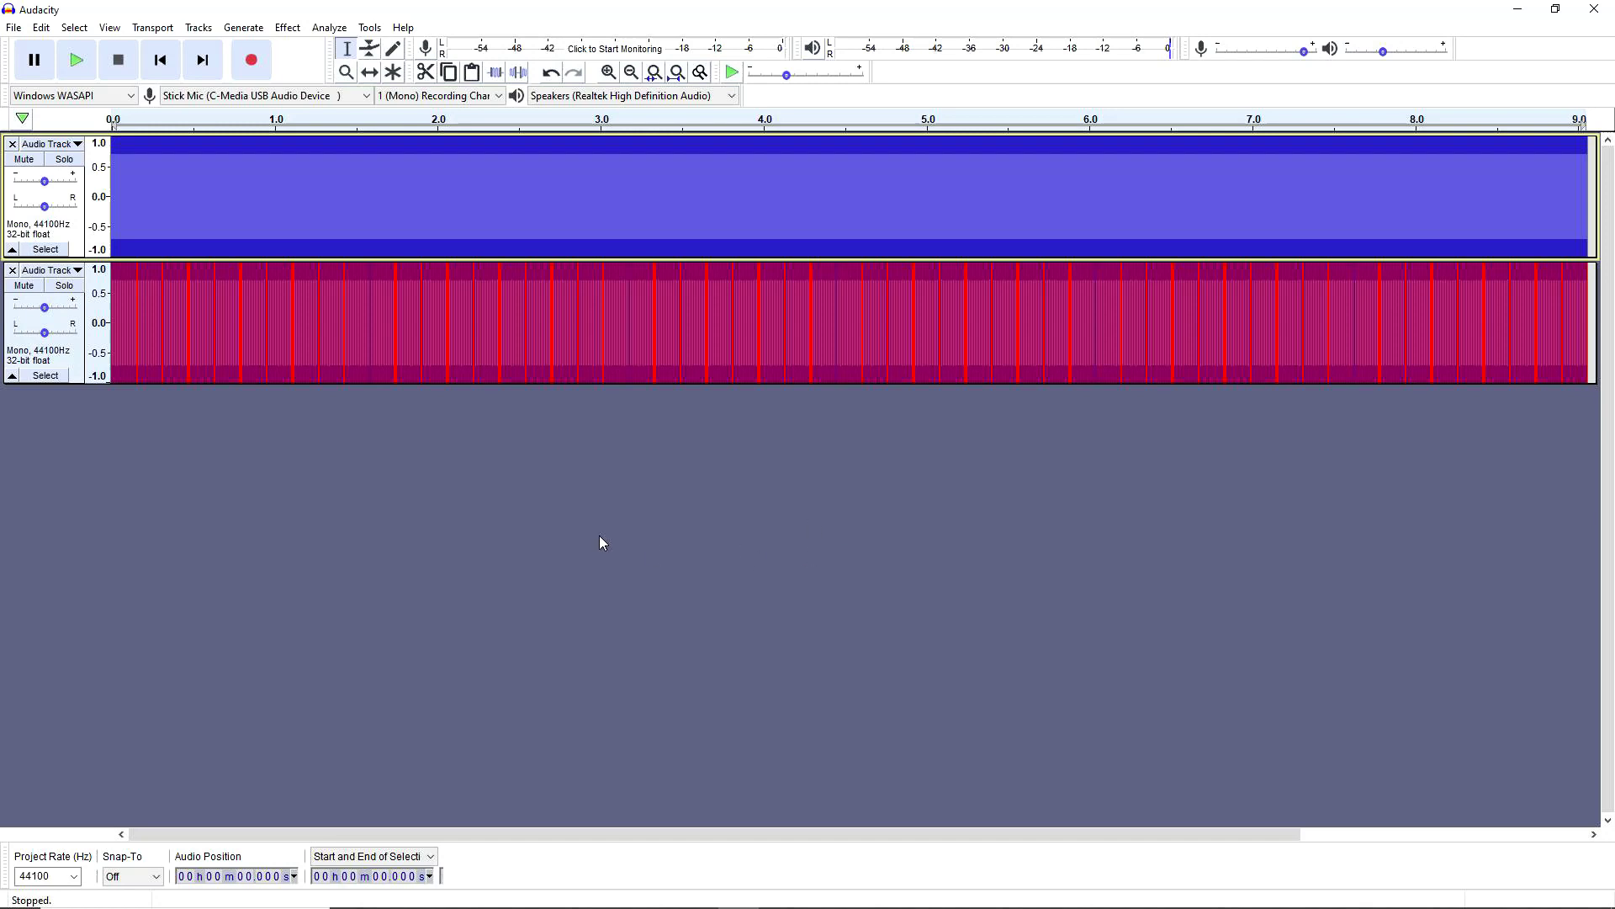
# Step: Zoom in to individual samples, then back out to roughly 4.495–4.565 s
pyautogui.click(609, 72)
pyautogui.click(608, 72)
pyautogui.click(609, 73)
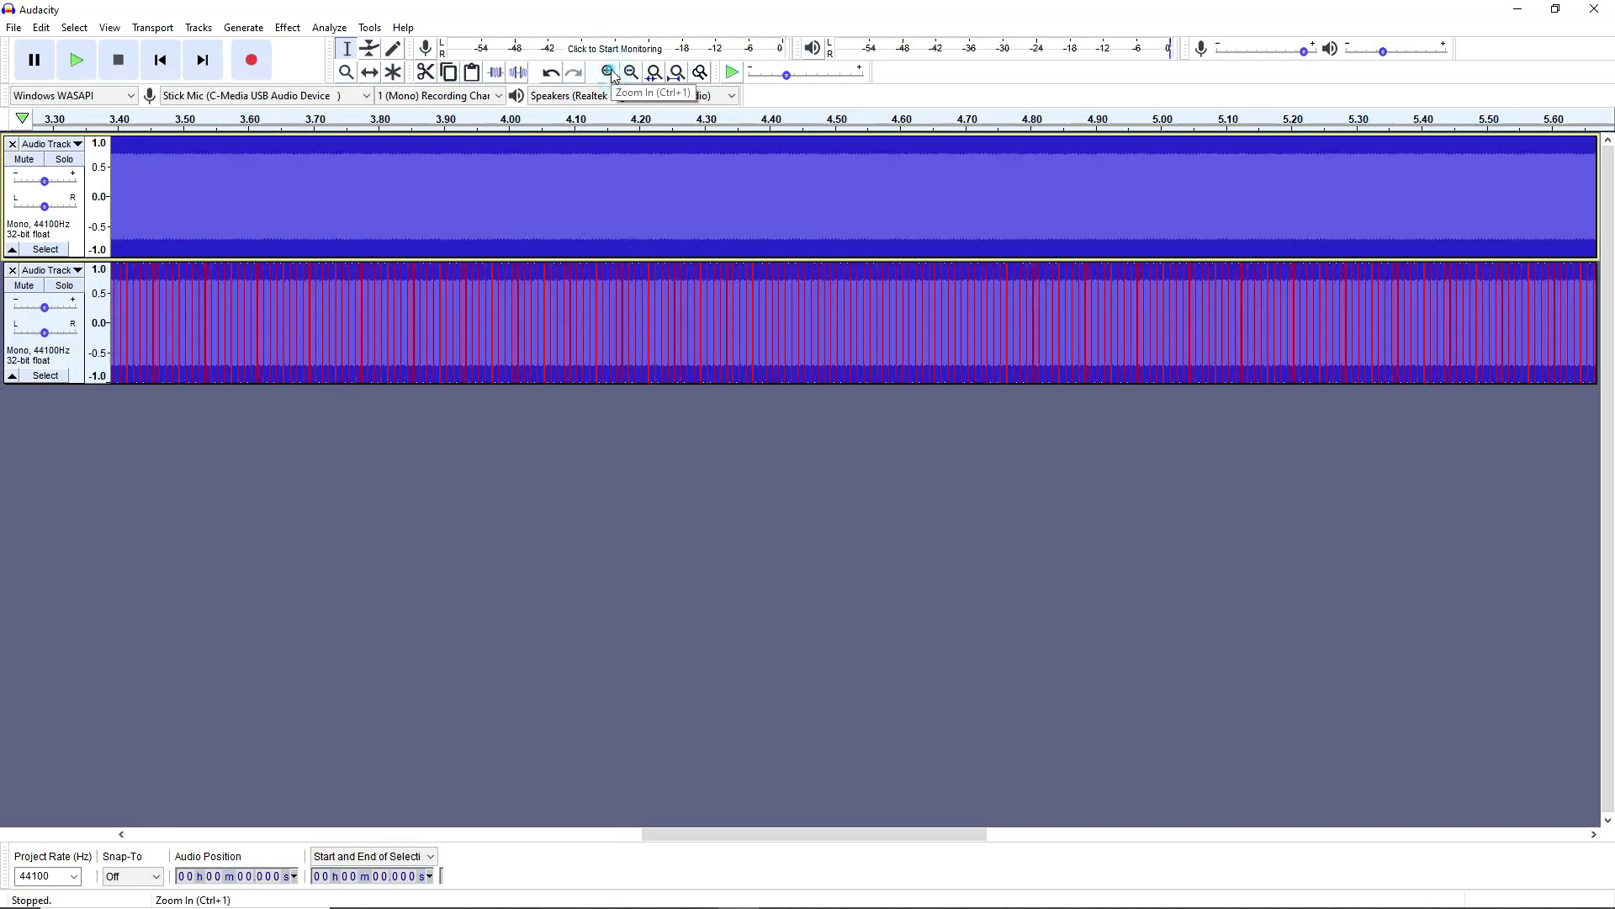
pyautogui.click(608, 73)
pyautogui.click(608, 72)
pyautogui.click(608, 72)
pyautogui.click(609, 72)
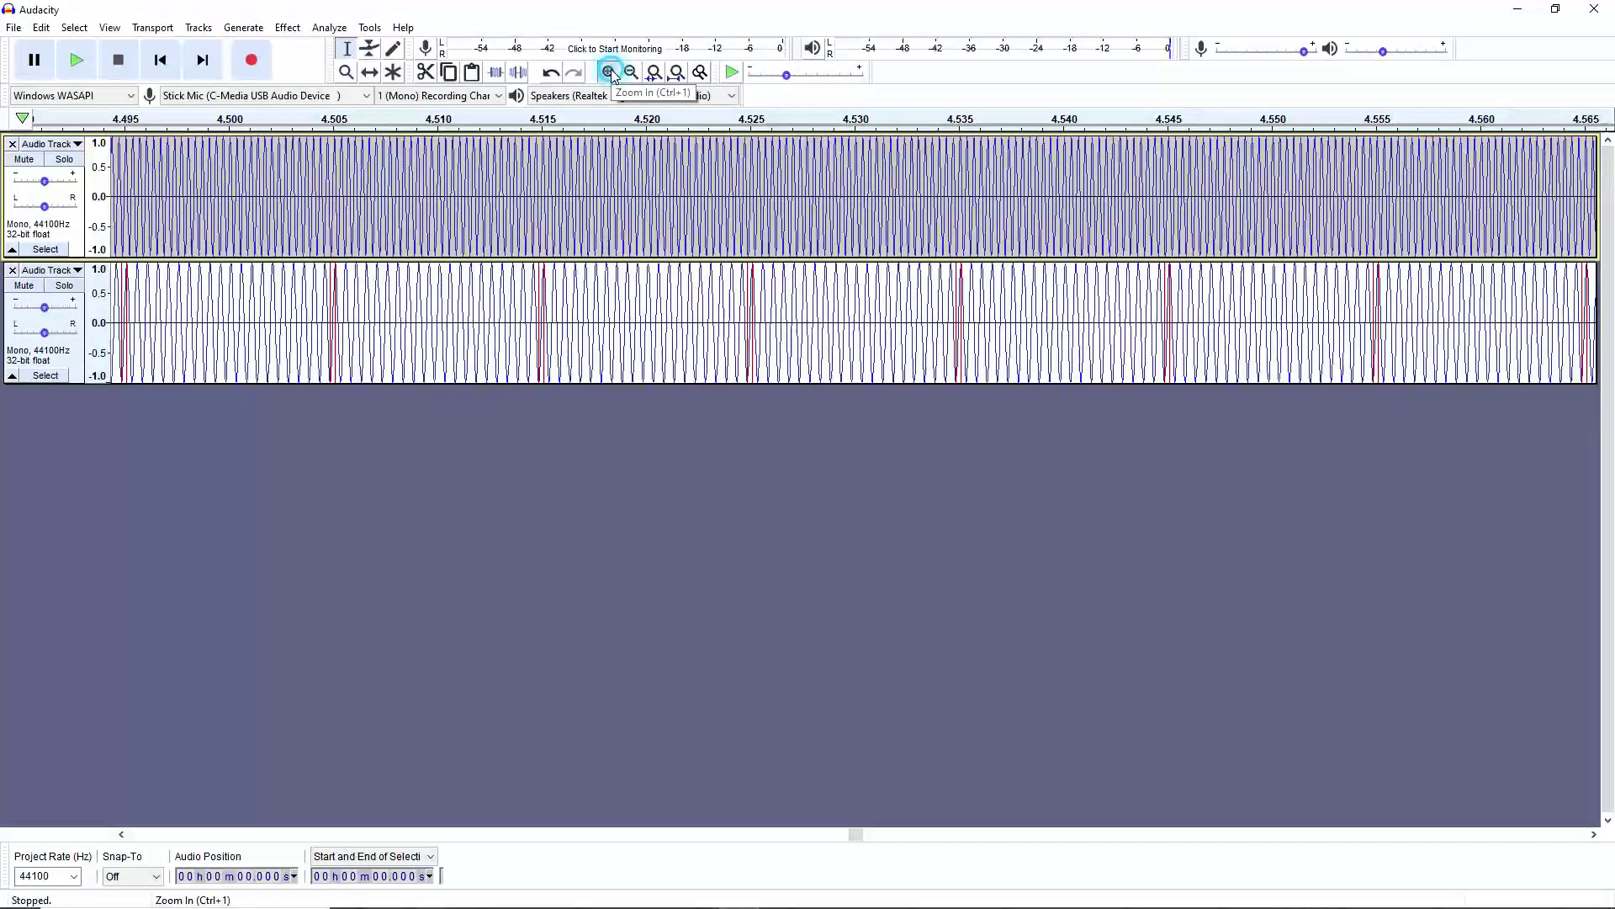
pyautogui.click(609, 72)
pyautogui.click(609, 72)
pyautogui.click(610, 72)
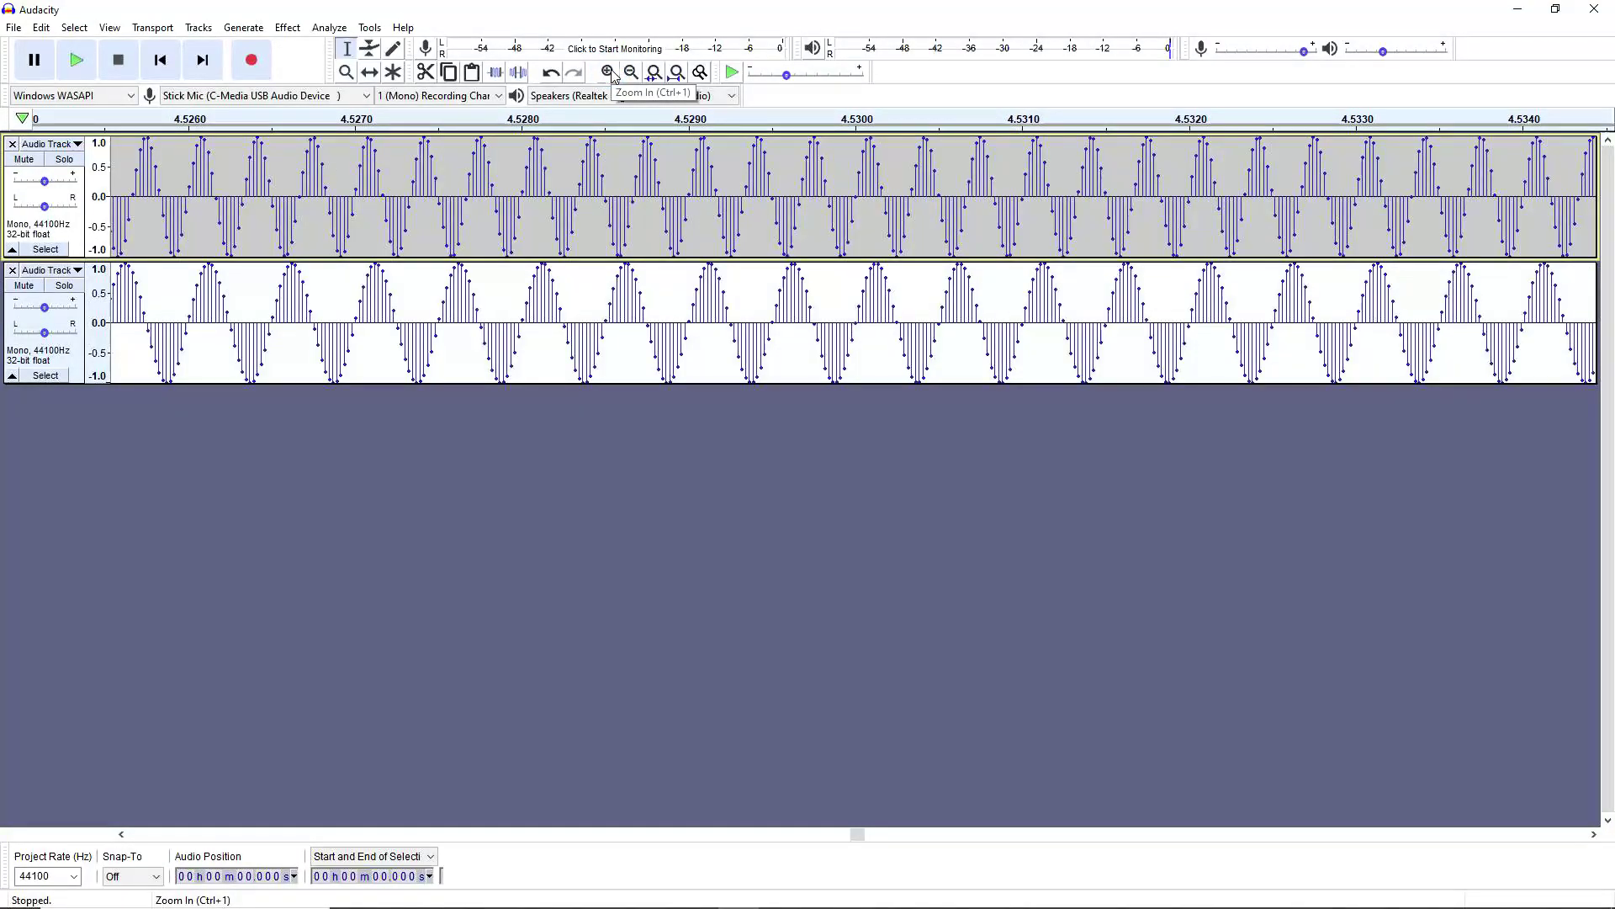
pyautogui.click(632, 73)
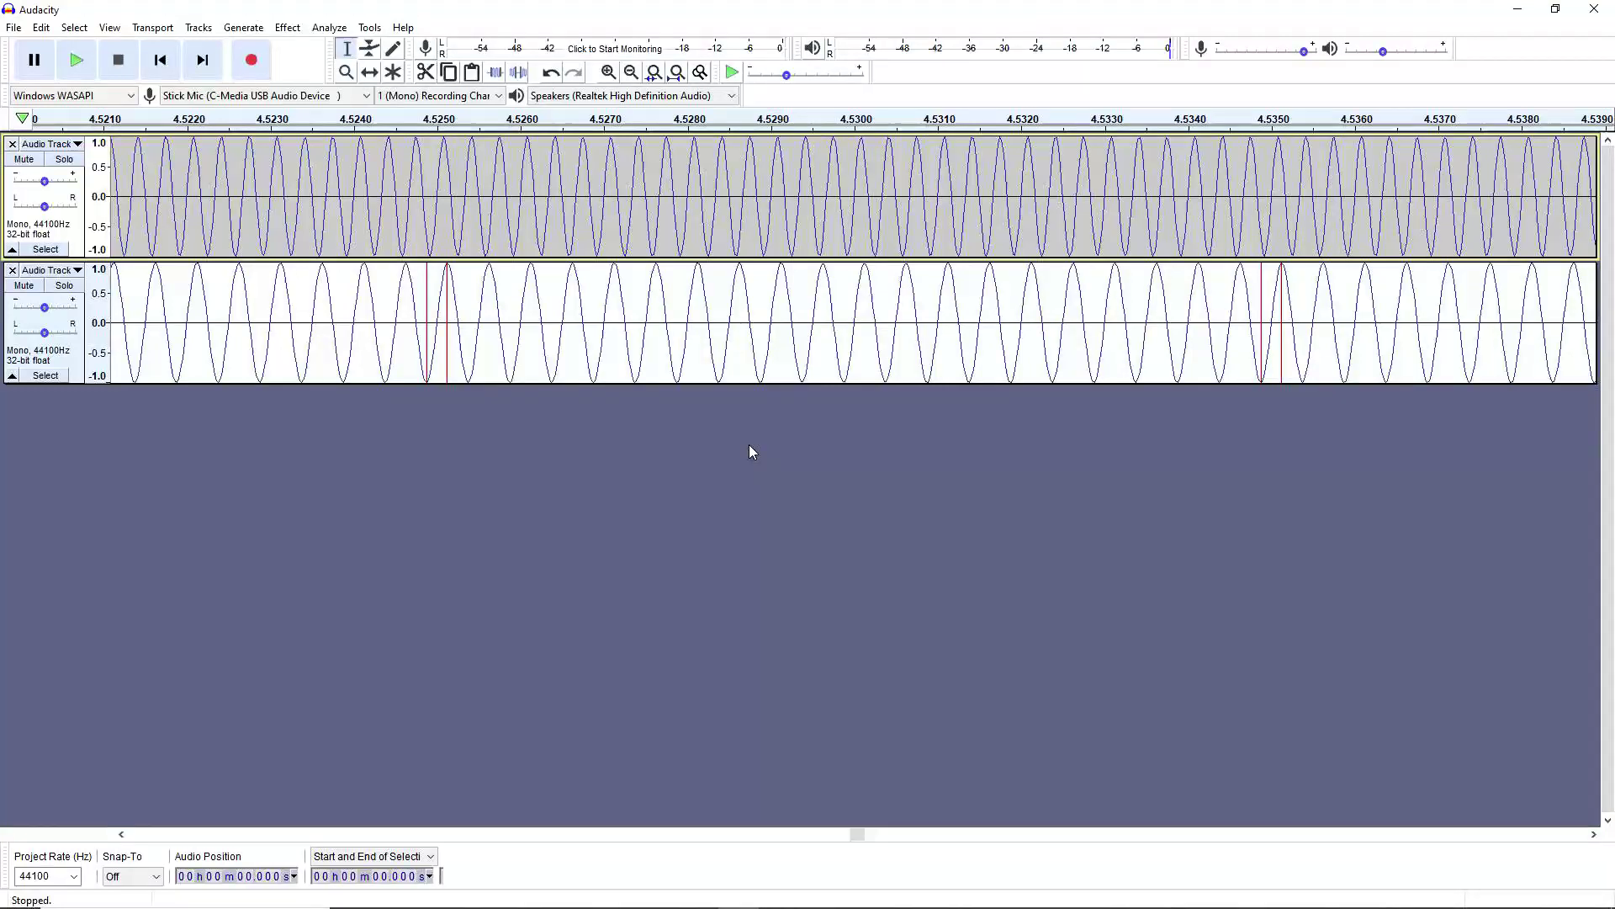
pyautogui.click(631, 72)
pyautogui.click(631, 72)
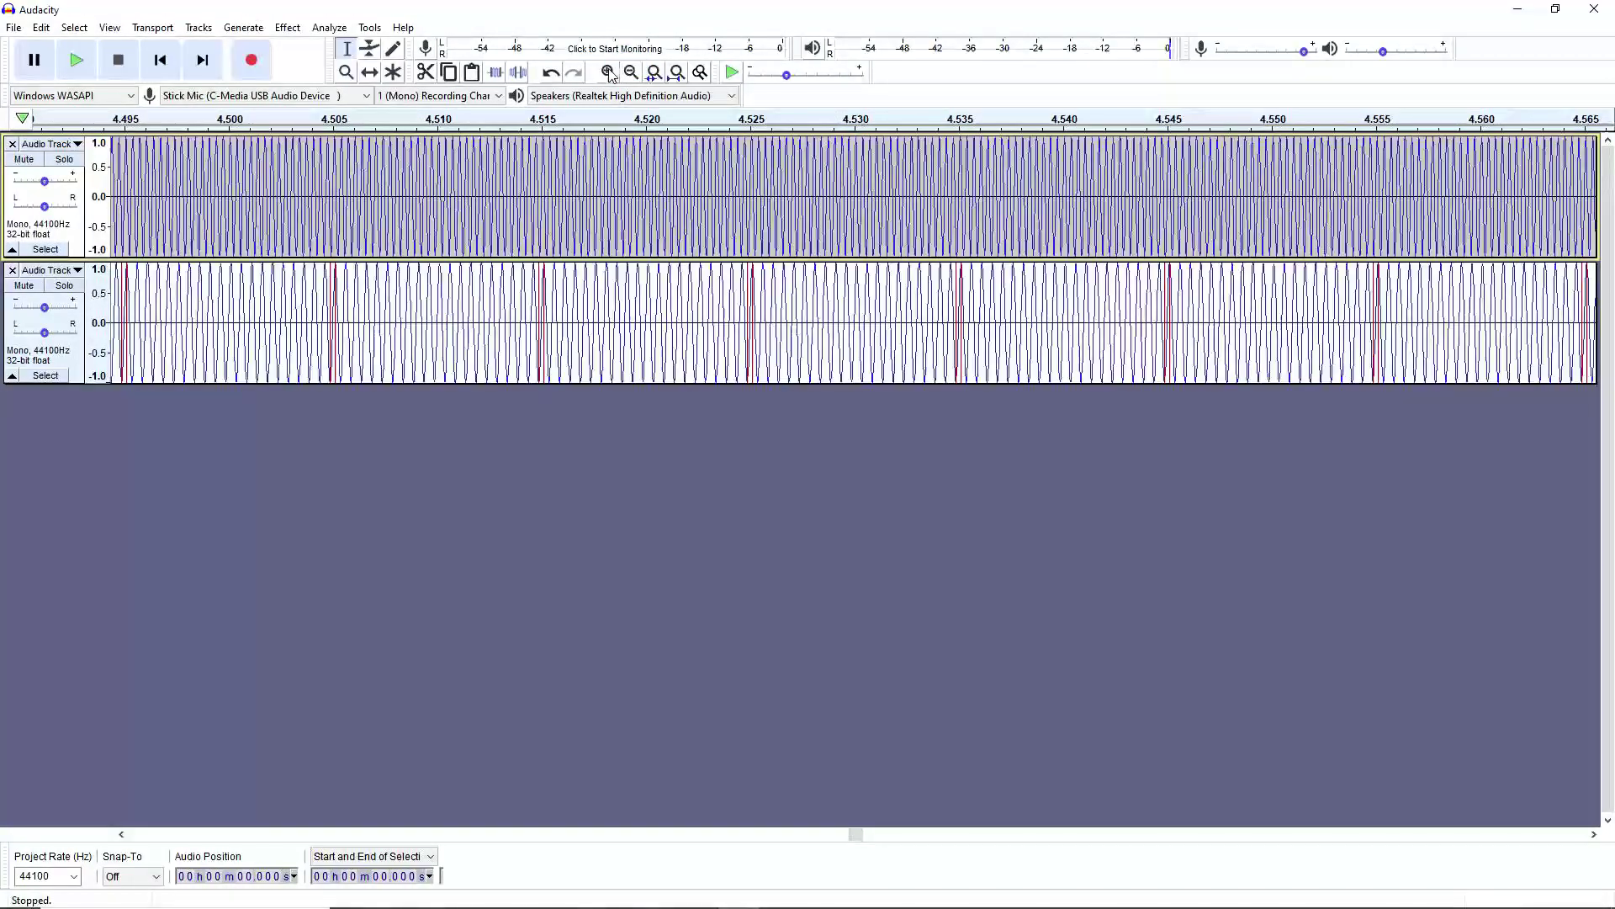
# Step: Export as MP3 named '1 and 1 equels', accepting the mono mixdown and empty metadata
pyautogui.click(13, 29)
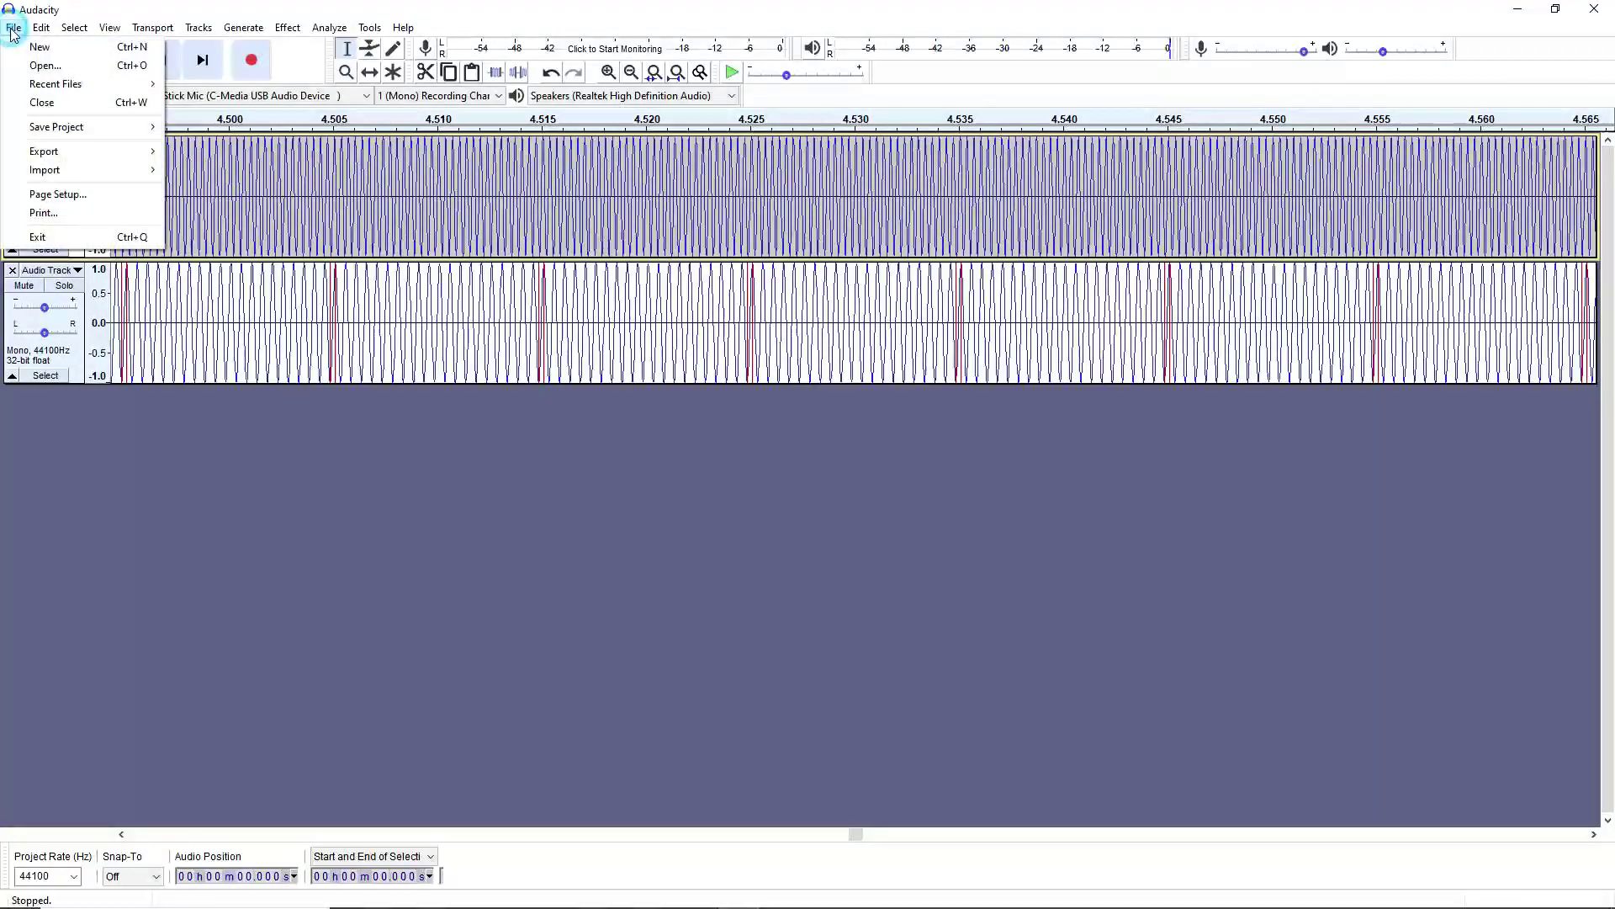
pyautogui.moveTo(57, 160)
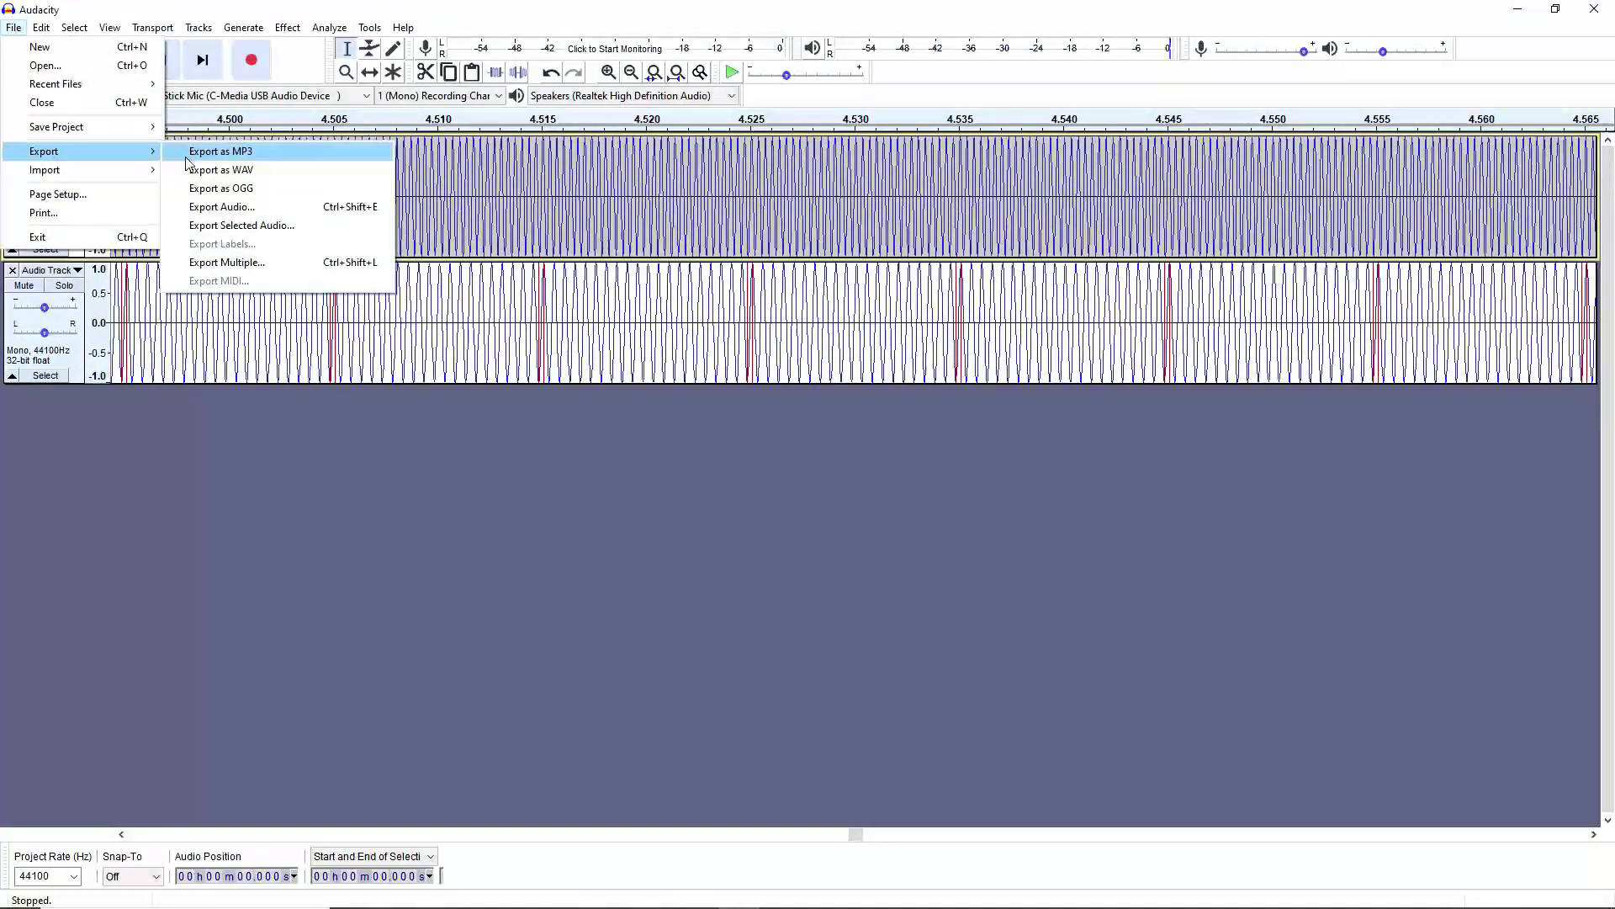
pyautogui.click(270, 154)
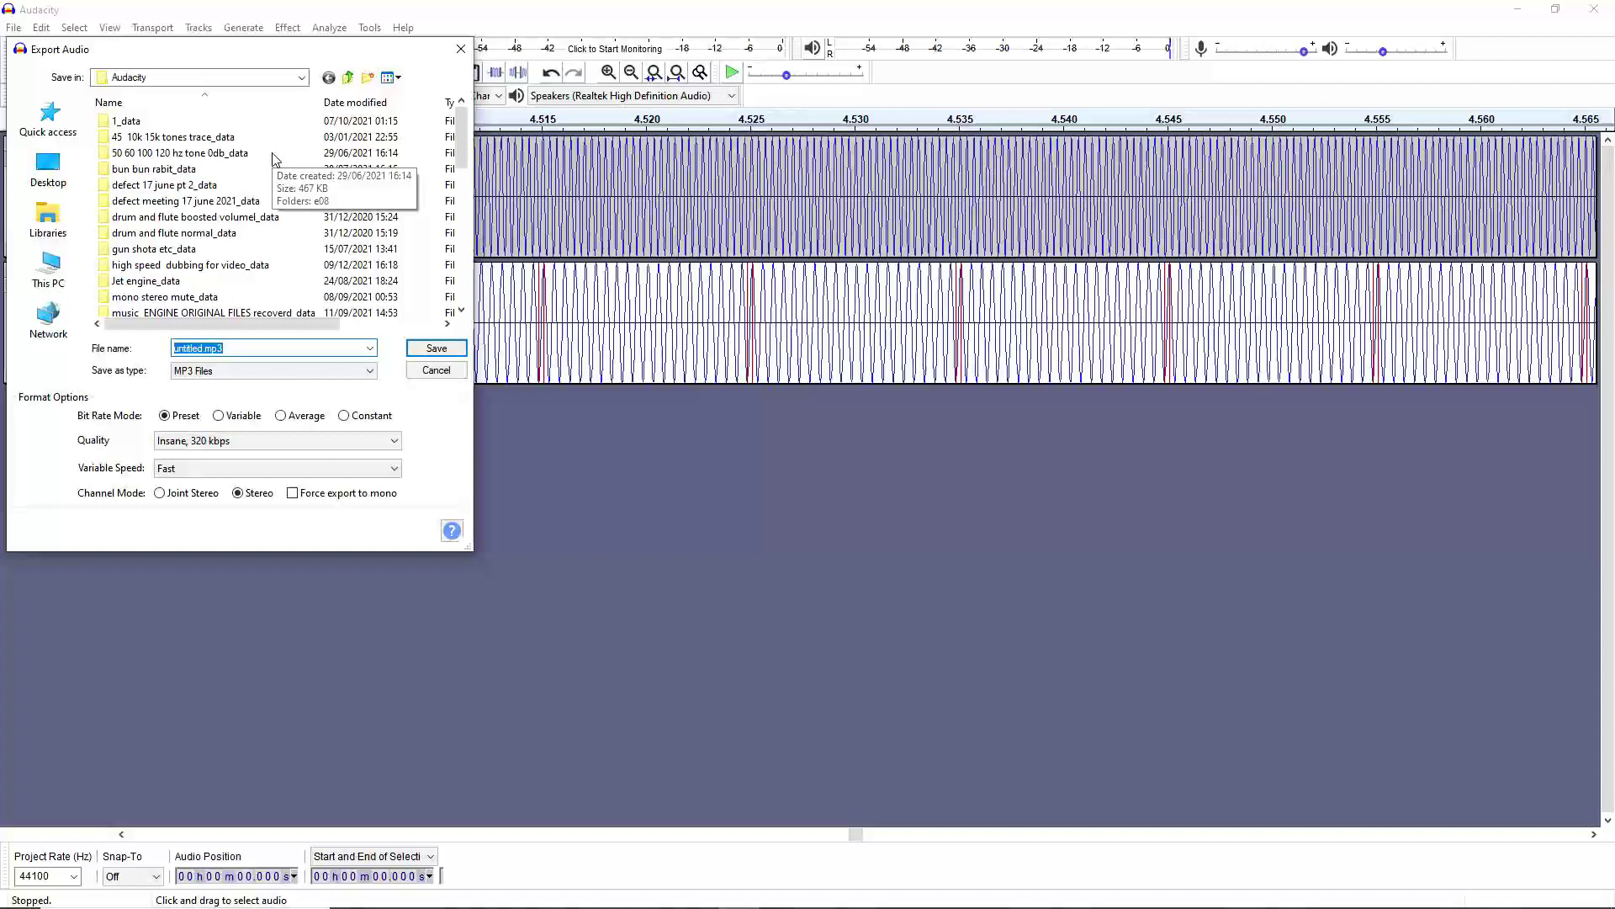
pyautogui.write('1')
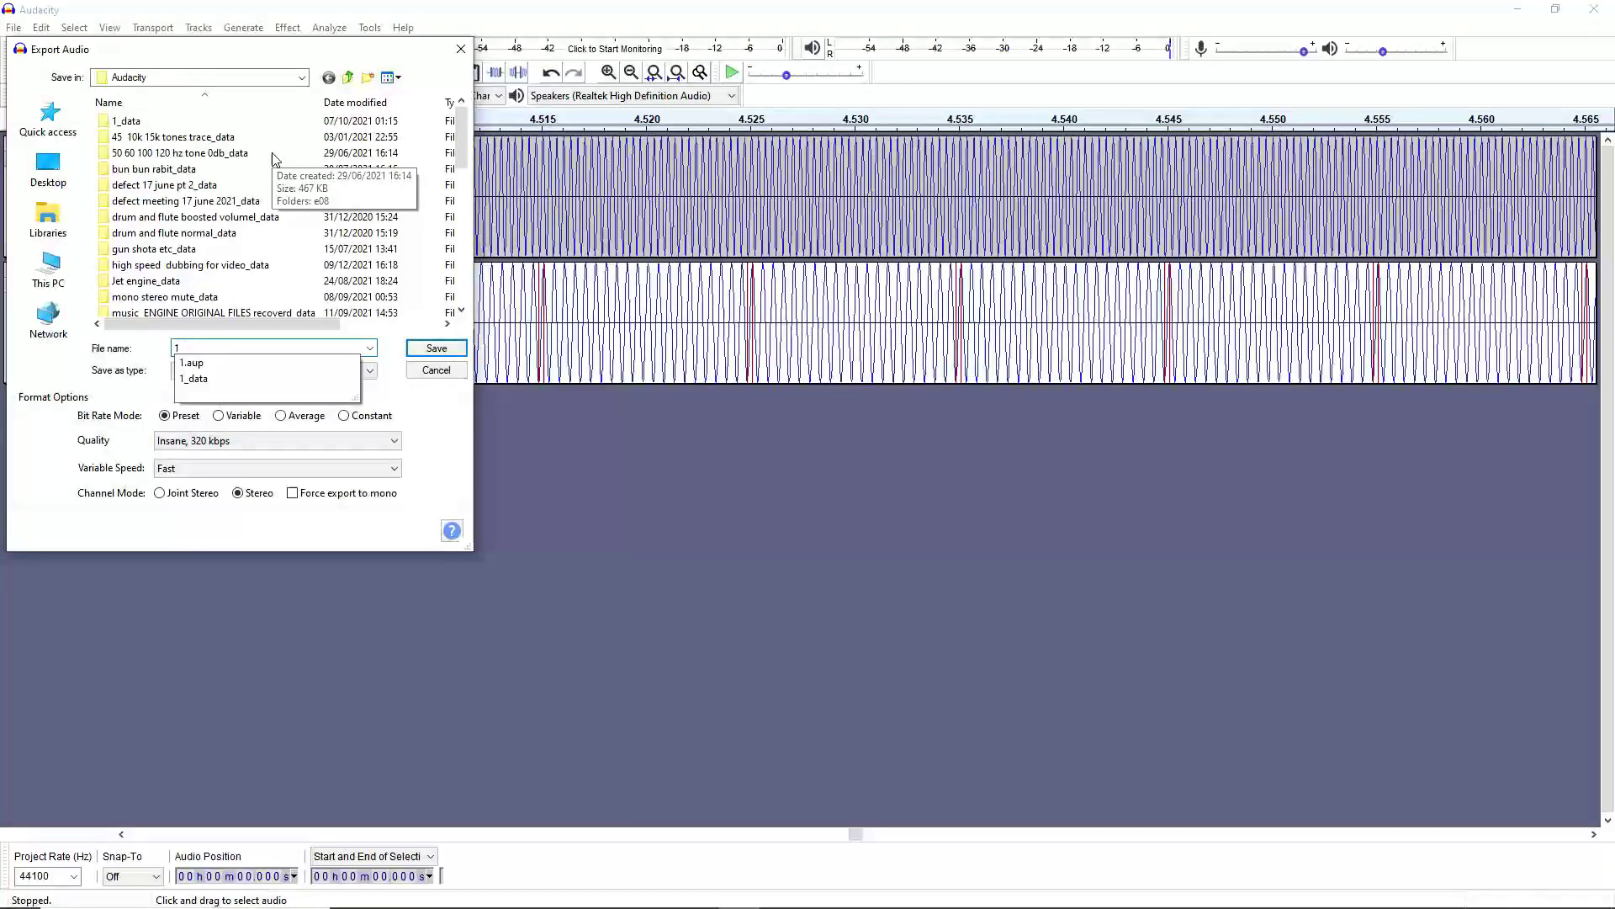
pyautogui.write('+1')
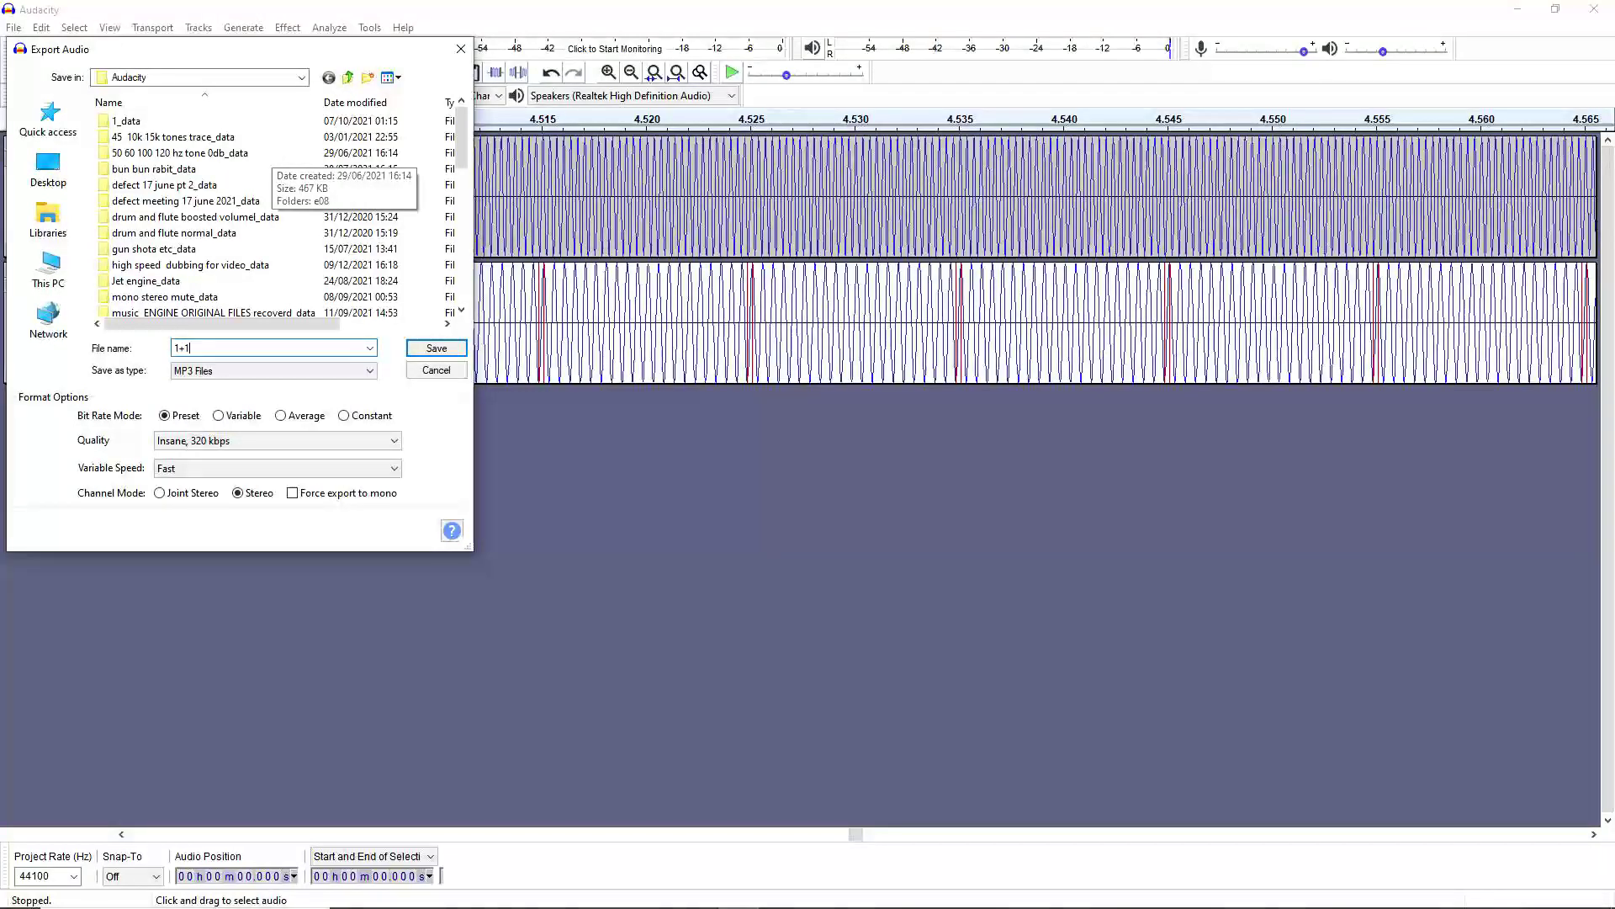
pyautogui.press('BackSpace')
pyautogui.press('BackSpace')
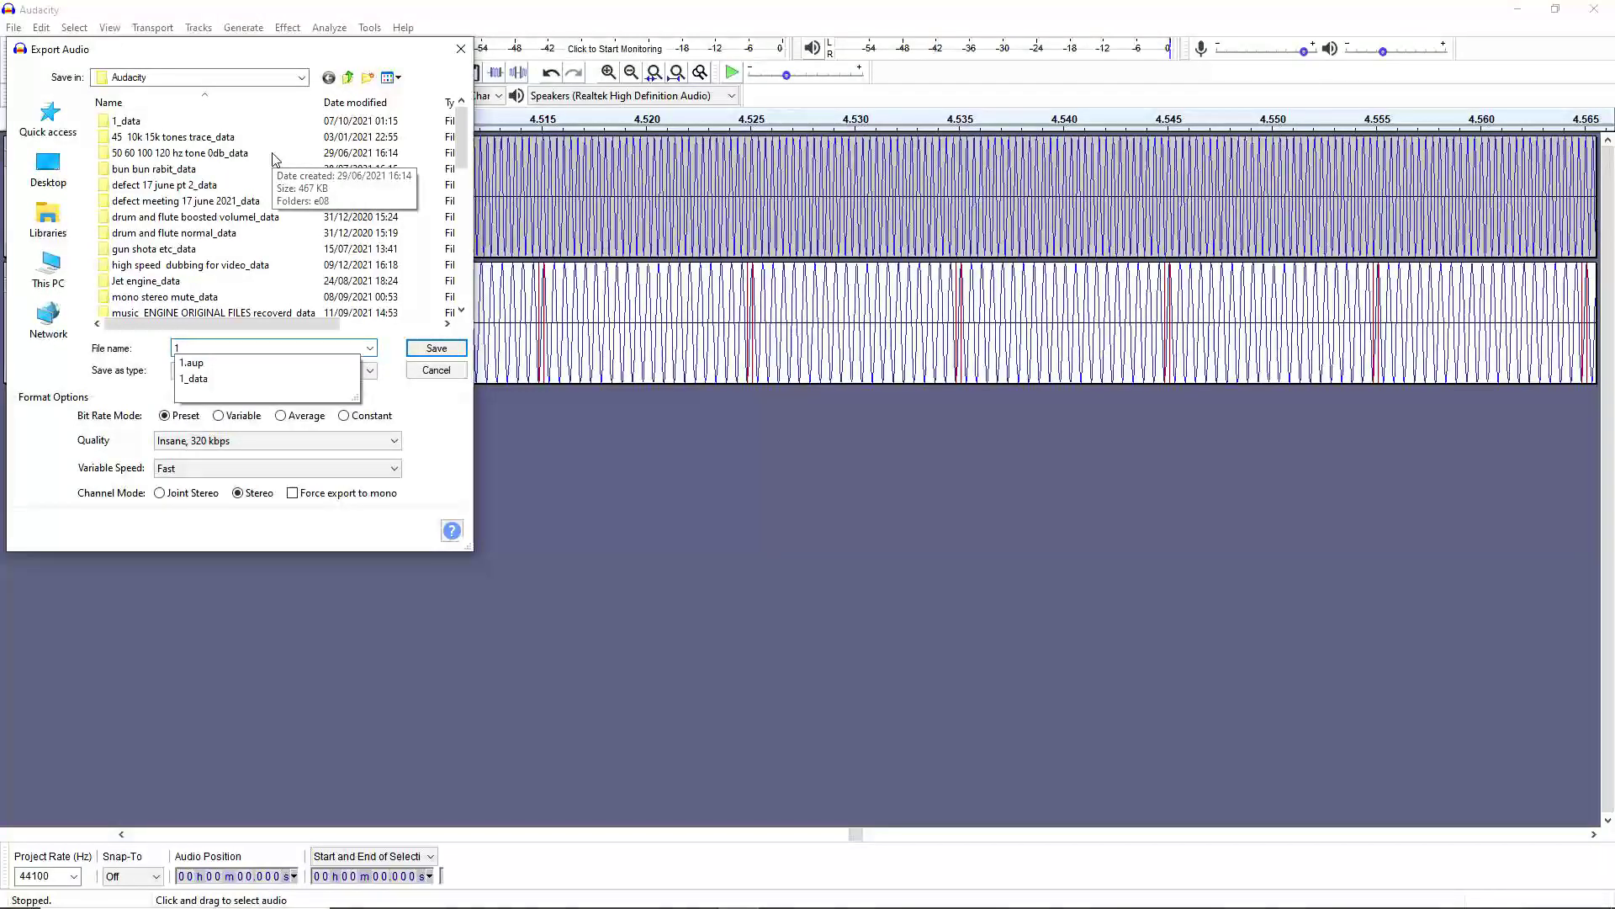
pyautogui.press('BackSpace')
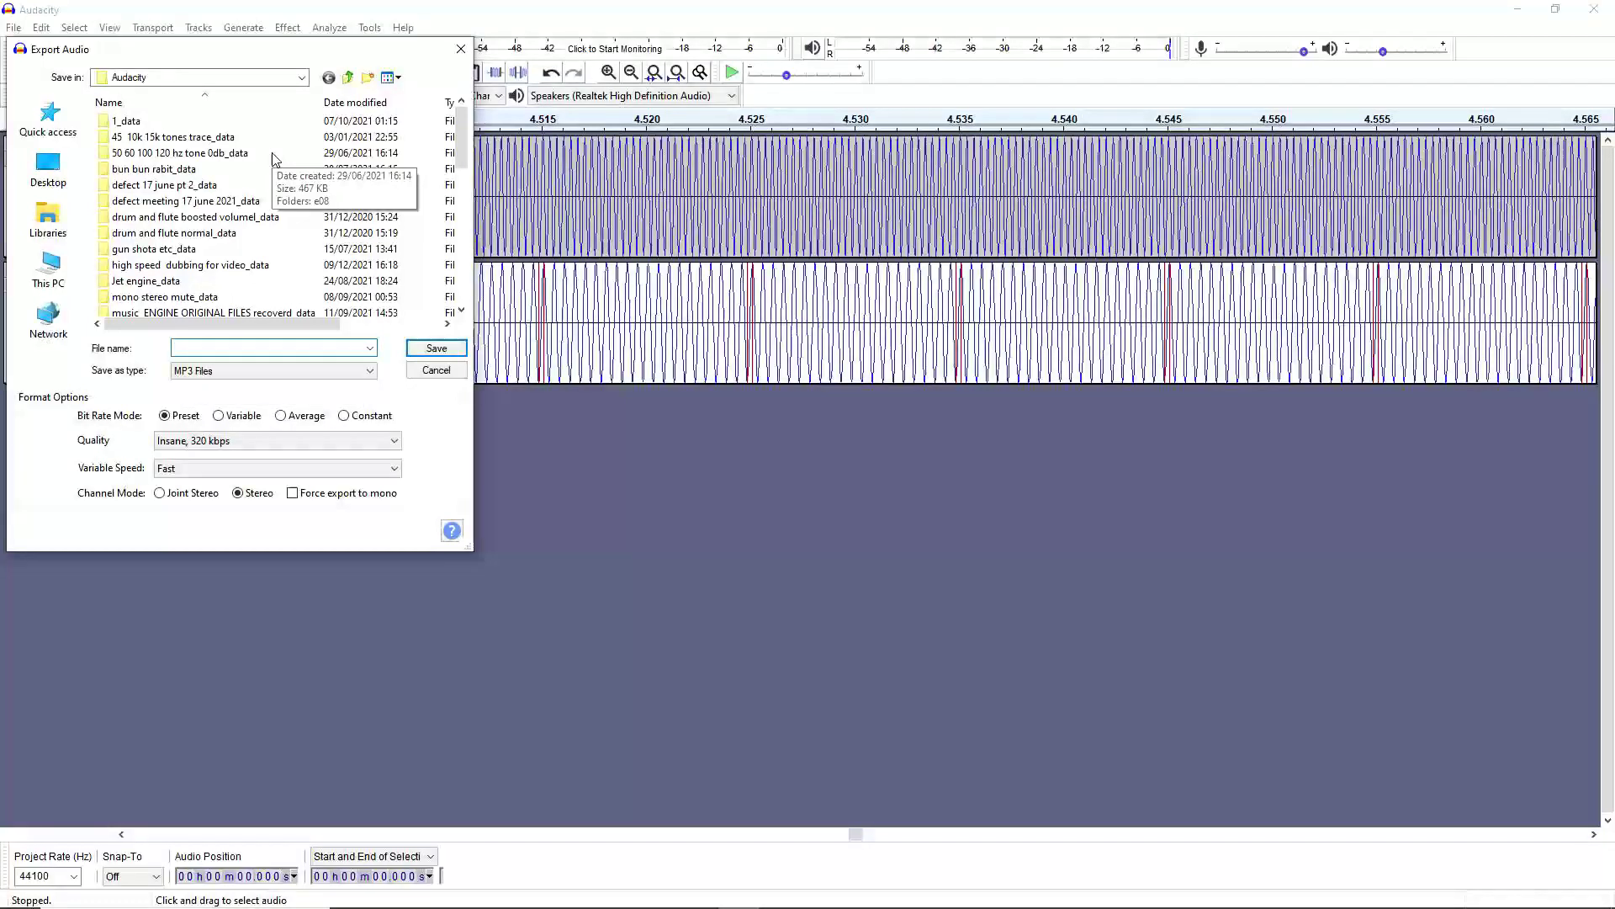
pyautogui.write('1 and')
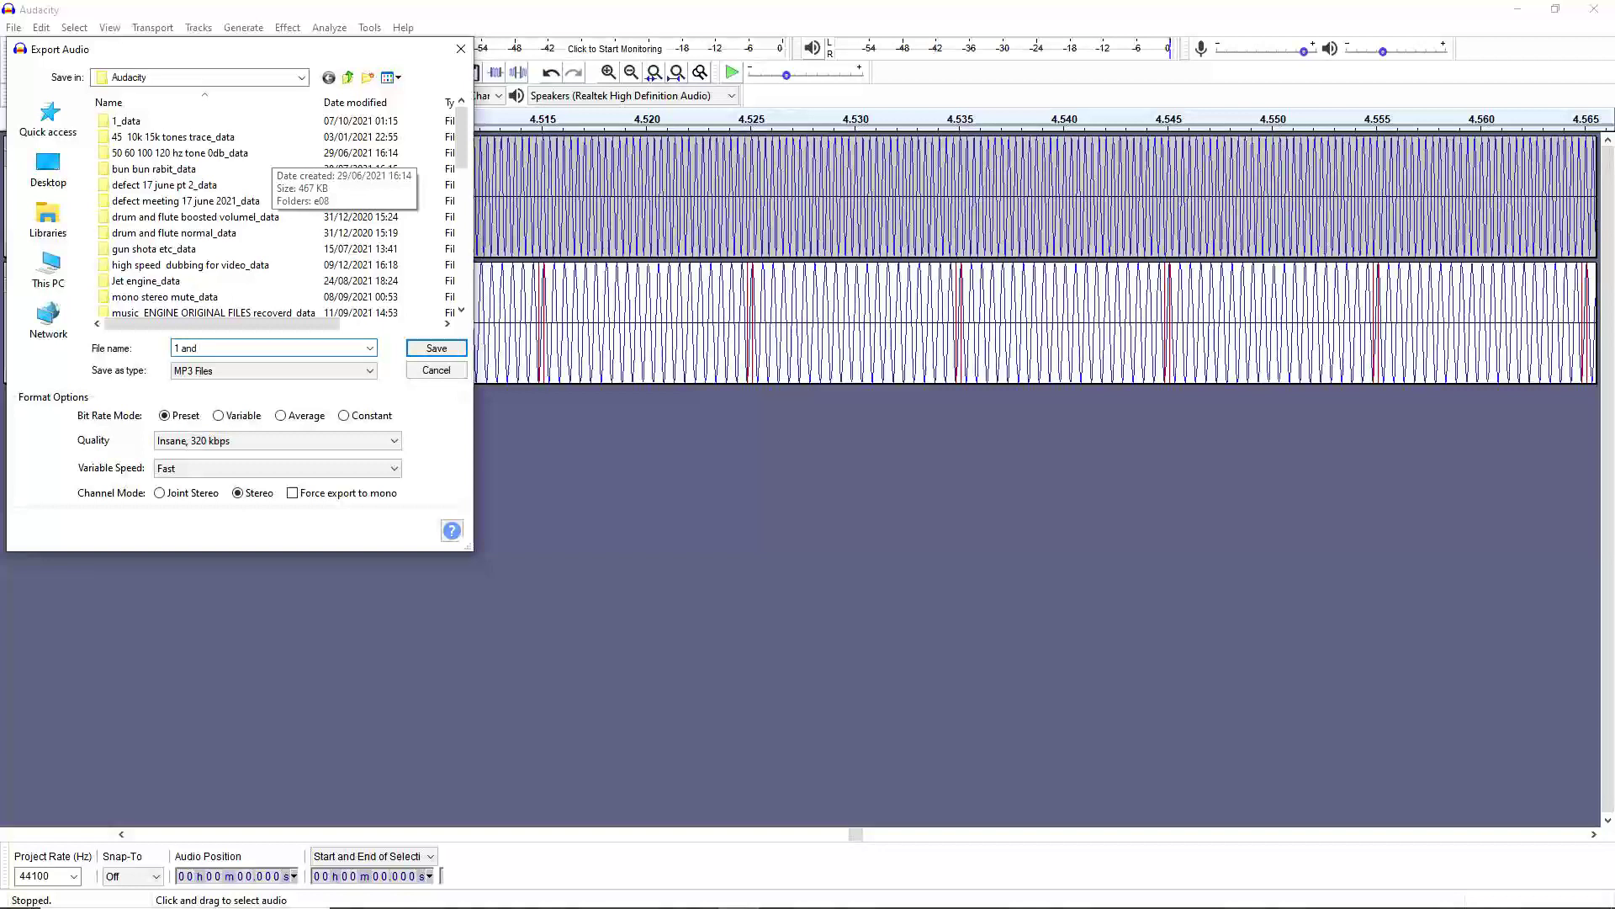
pyautogui.write(' 1 equ')
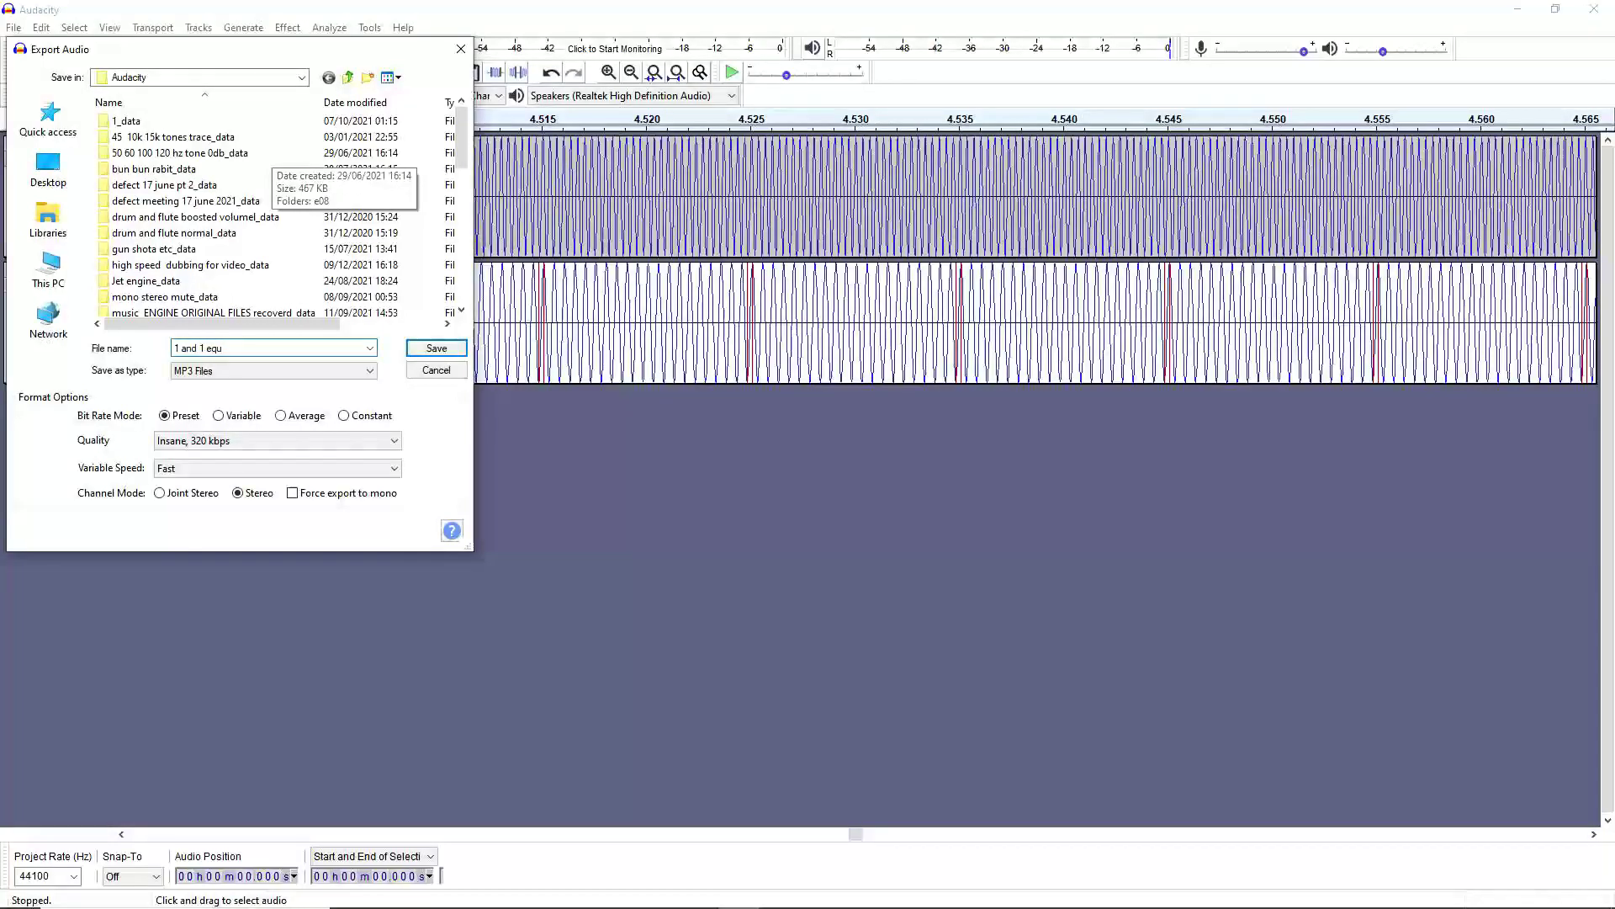
pyautogui.write('els')
pyautogui.click(438, 351)
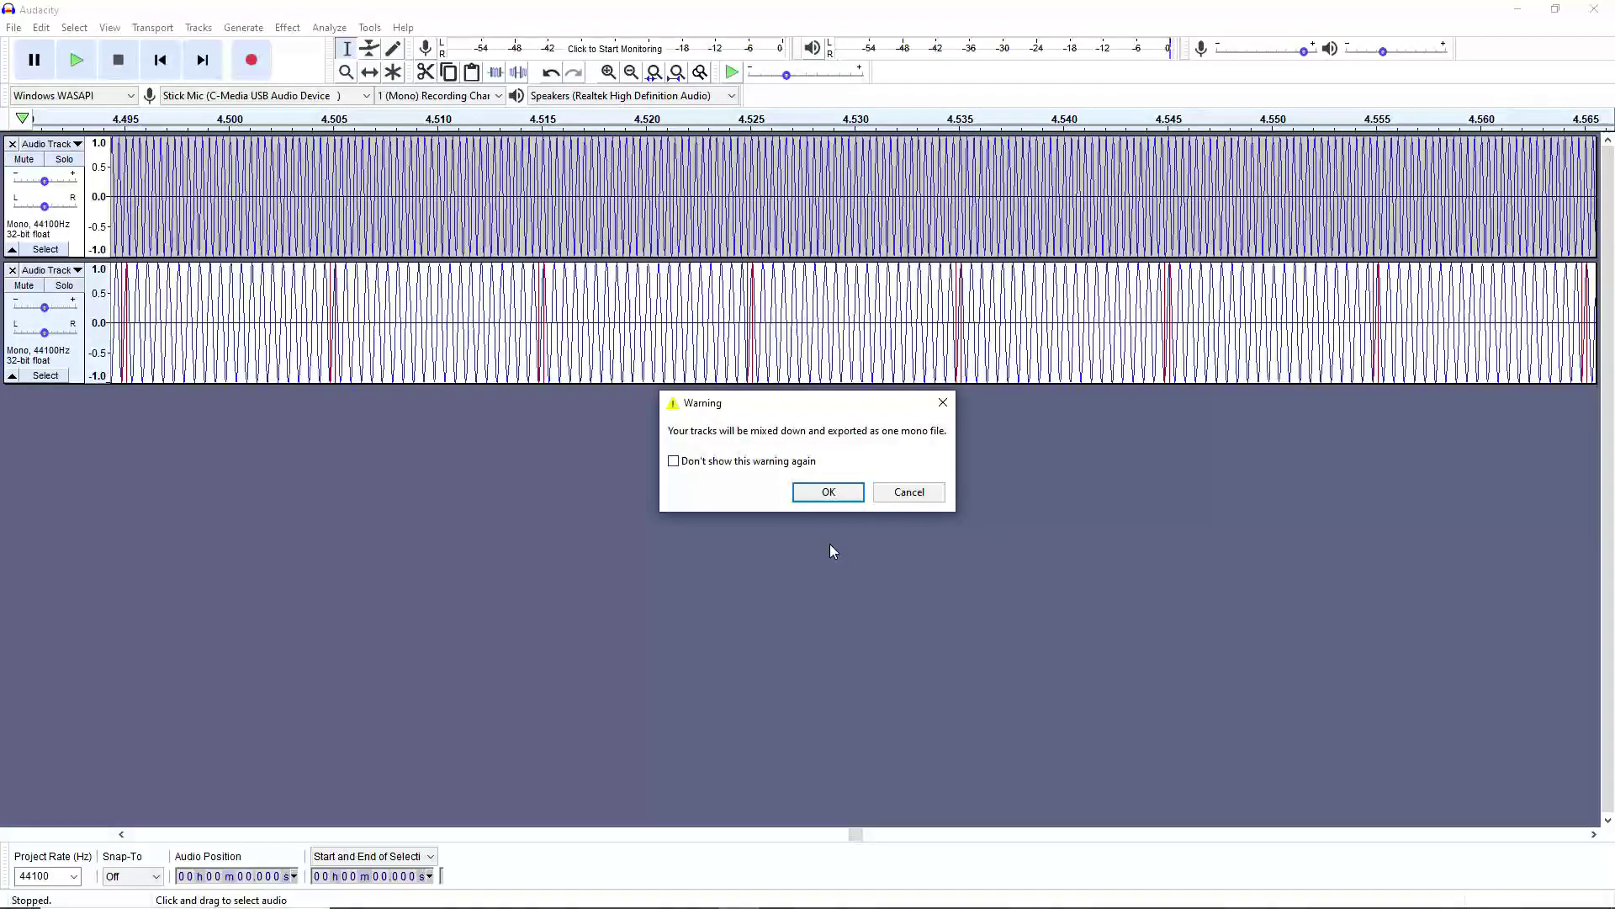
pyautogui.click(829, 493)
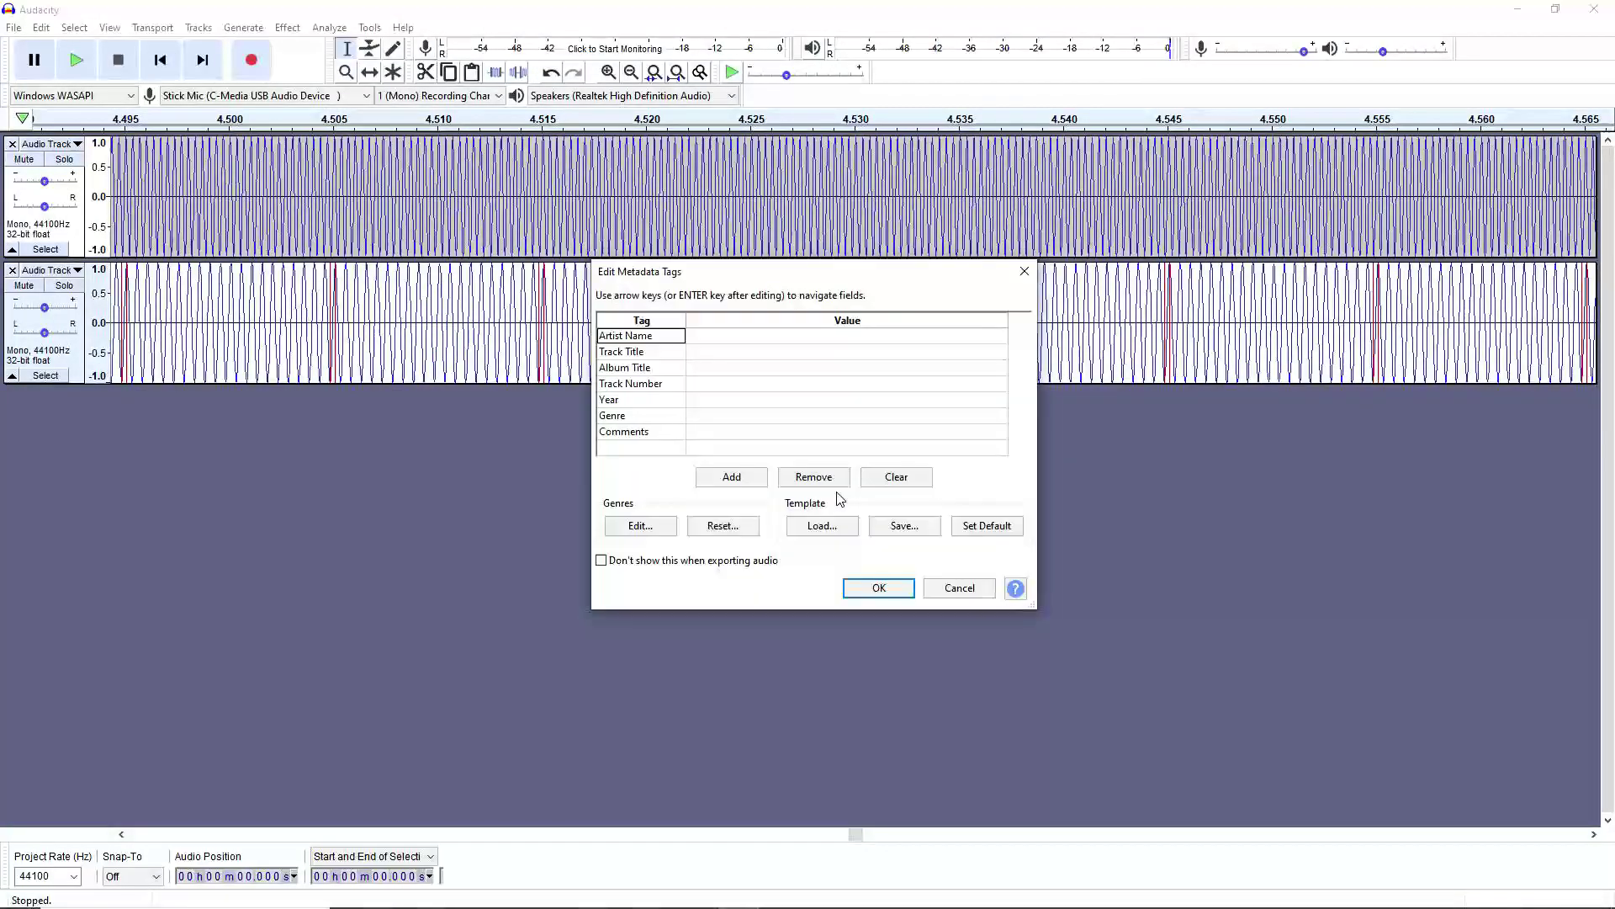
pyautogui.click(892, 589)
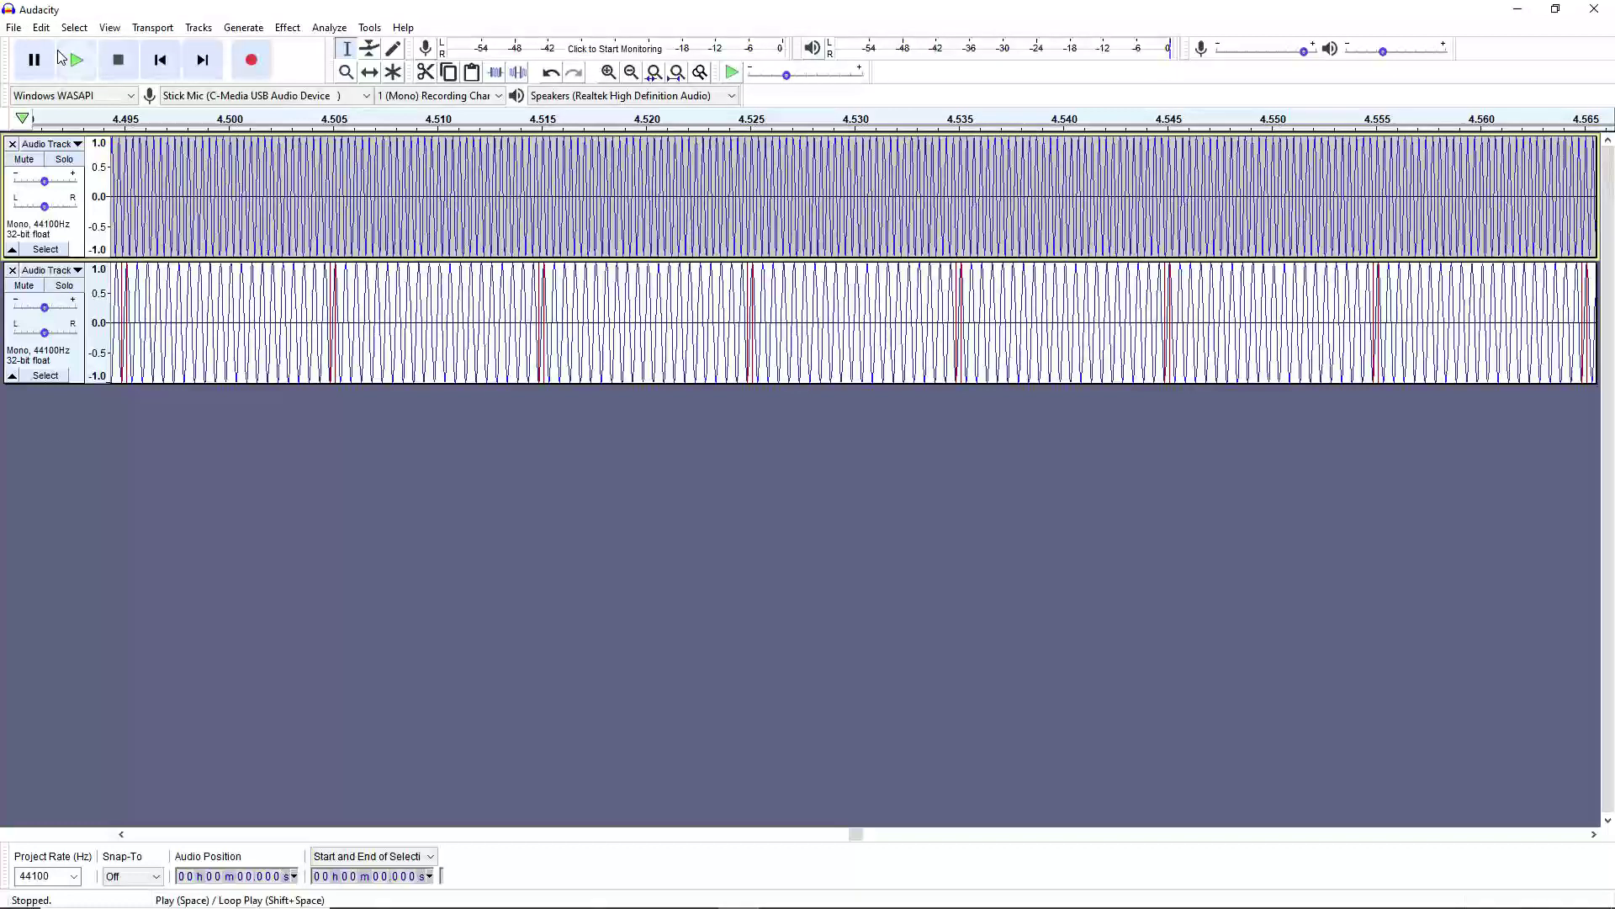
# Step: Open the exported '1 and 1 equels.mp3' file in a new window
pyautogui.click(14, 30)
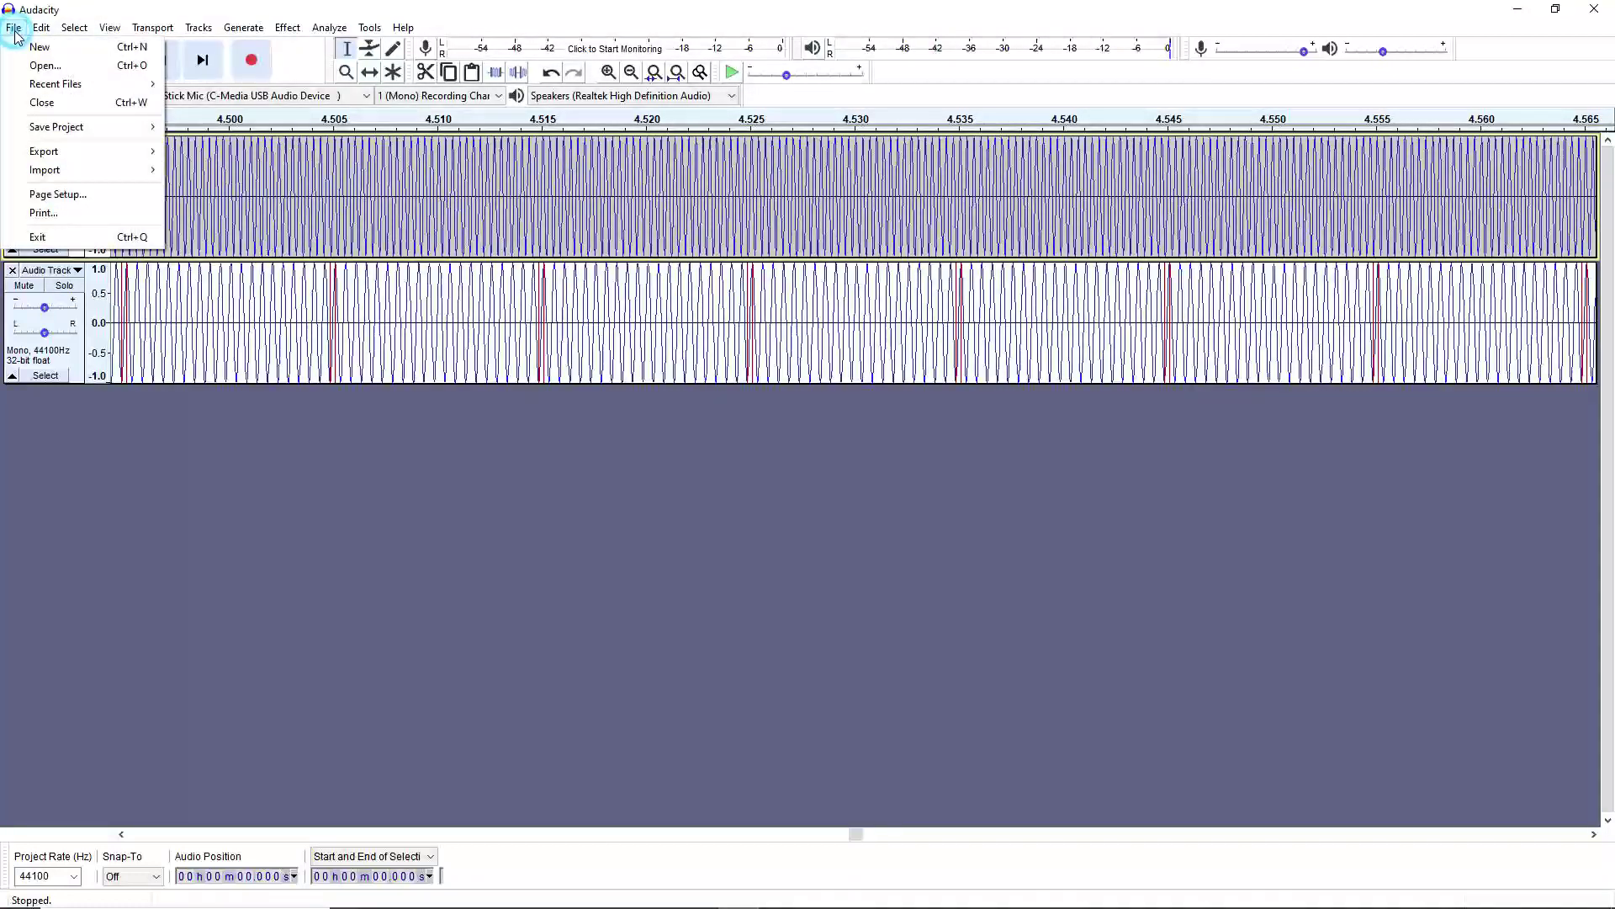
pyautogui.click(57, 68)
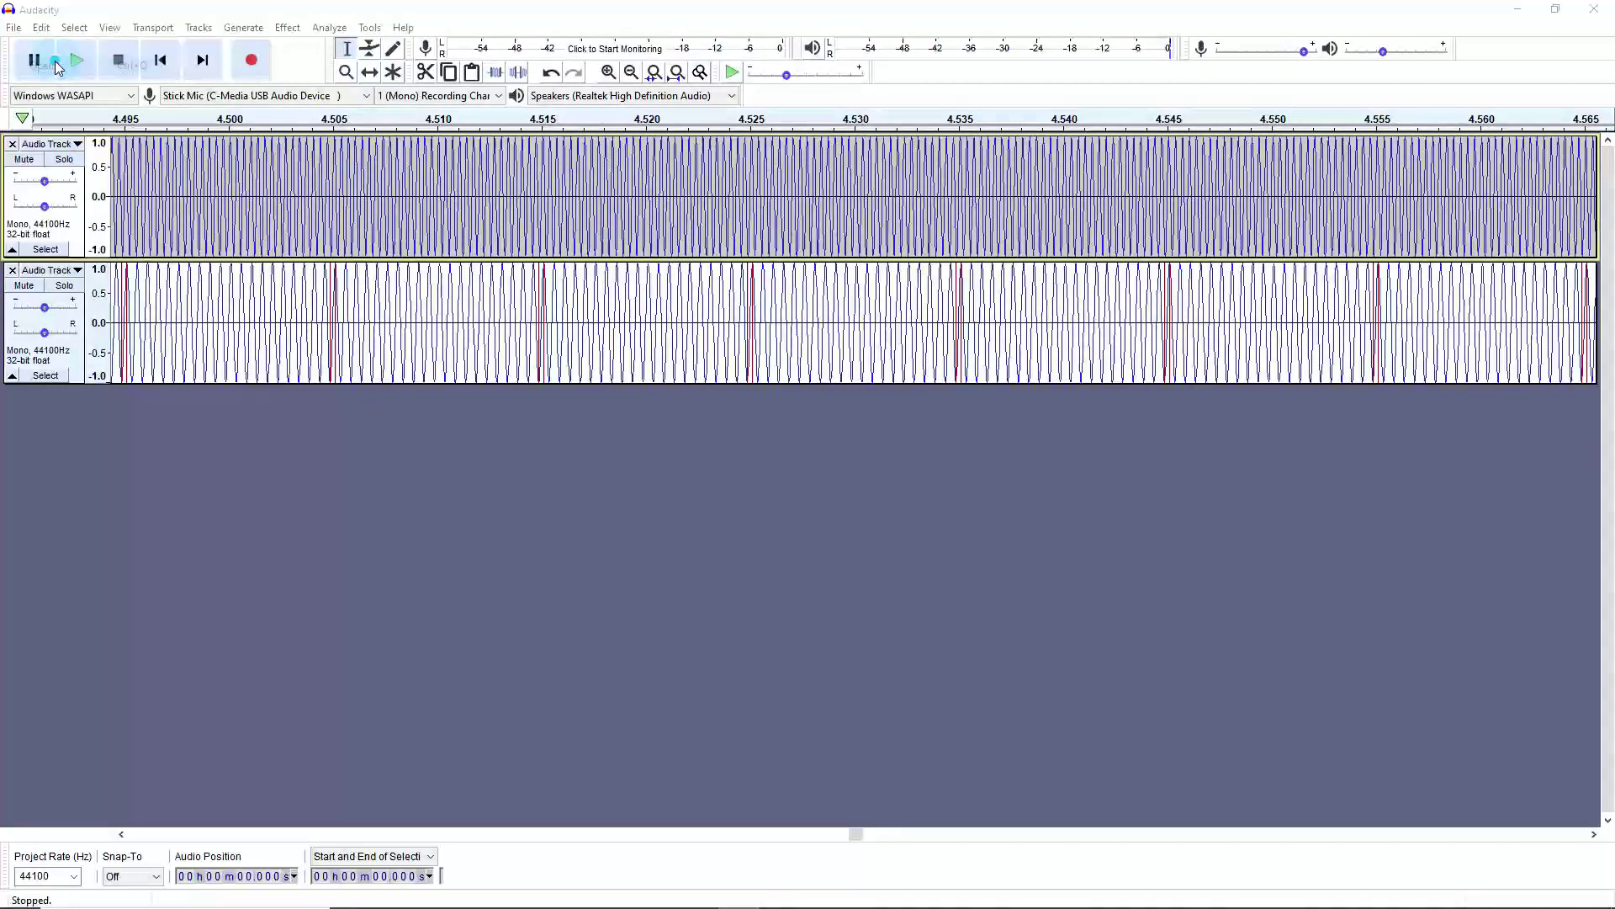
pyautogui.write('1')
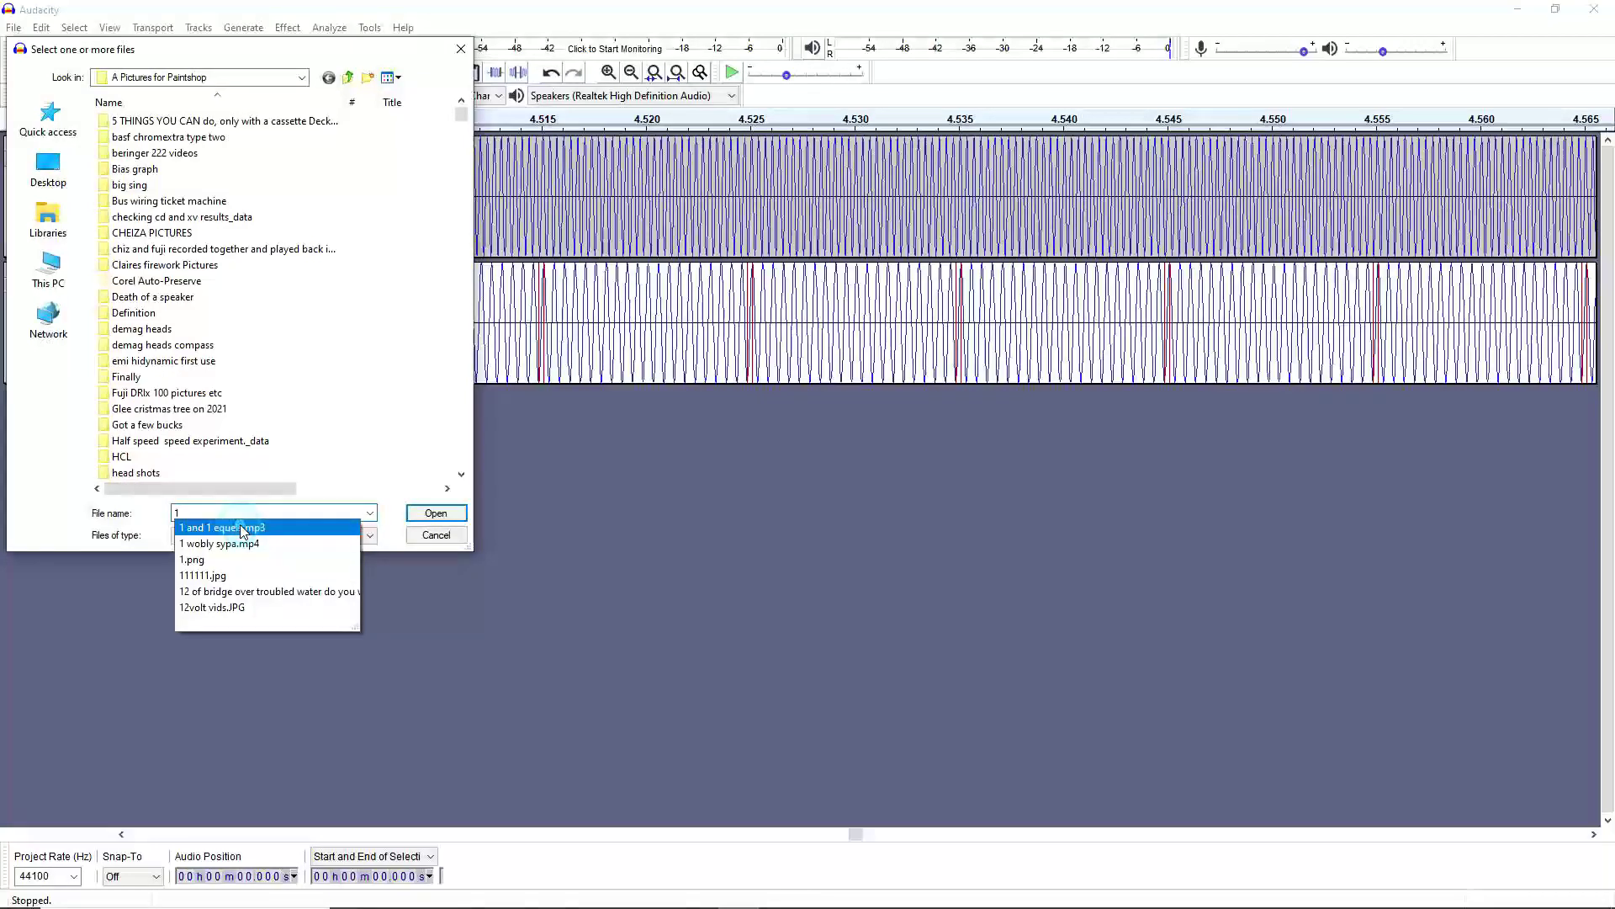
pyautogui.click(241, 528)
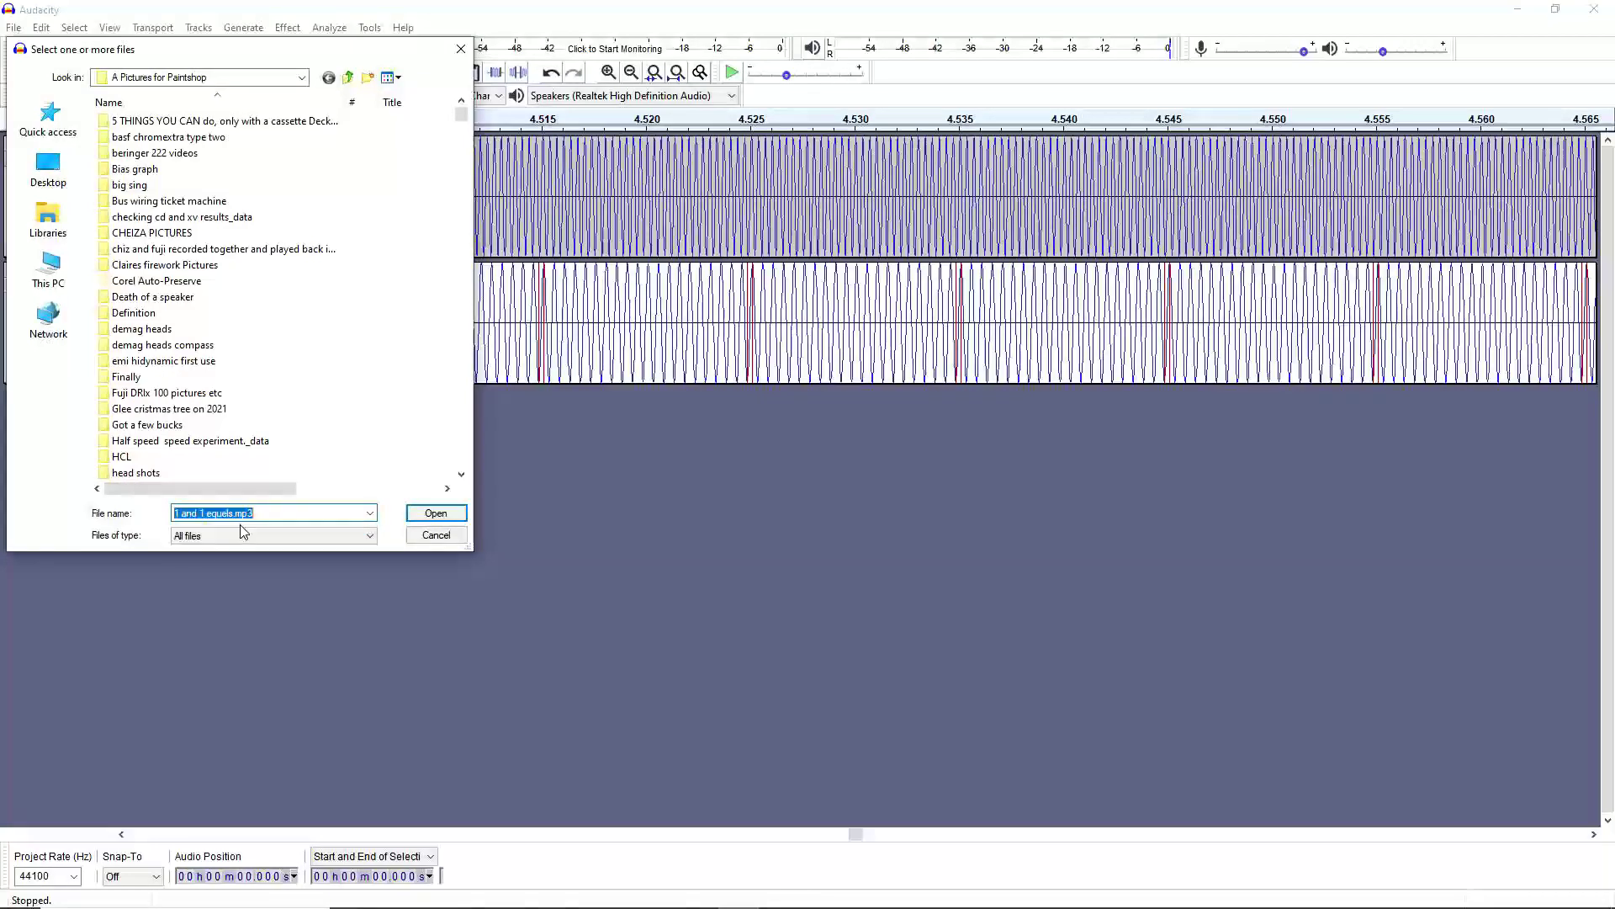
pyautogui.click(453, 513)
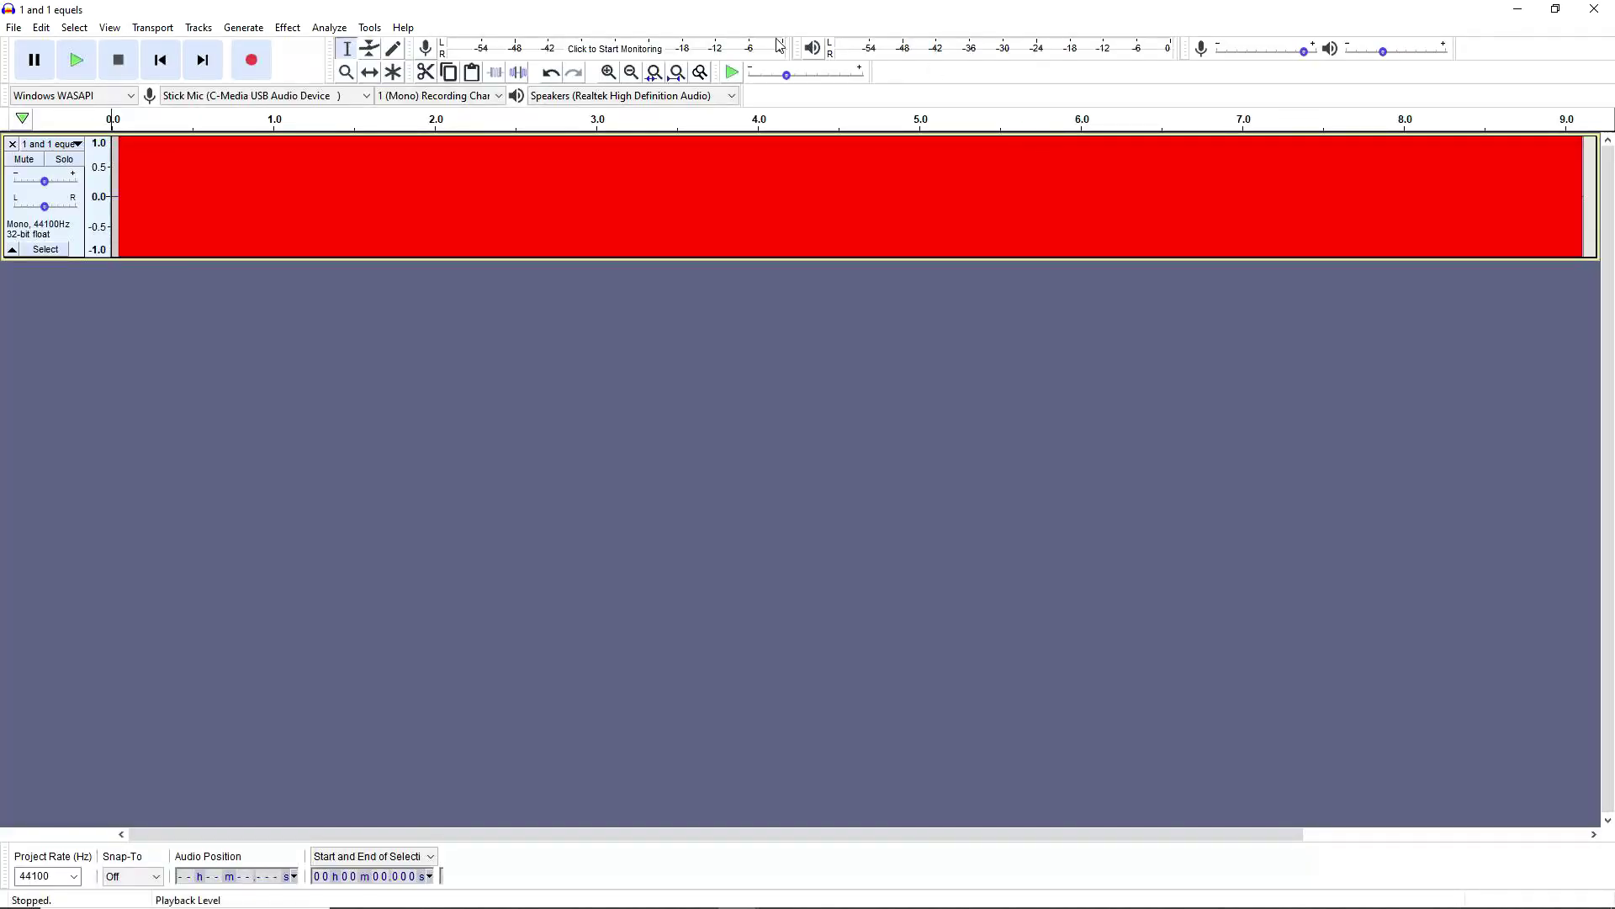
# Step: Move the mix window out of the way and select the original top tone track
pyautogui.moveTo(739, 14); pyautogui.dragTo(754, 497)
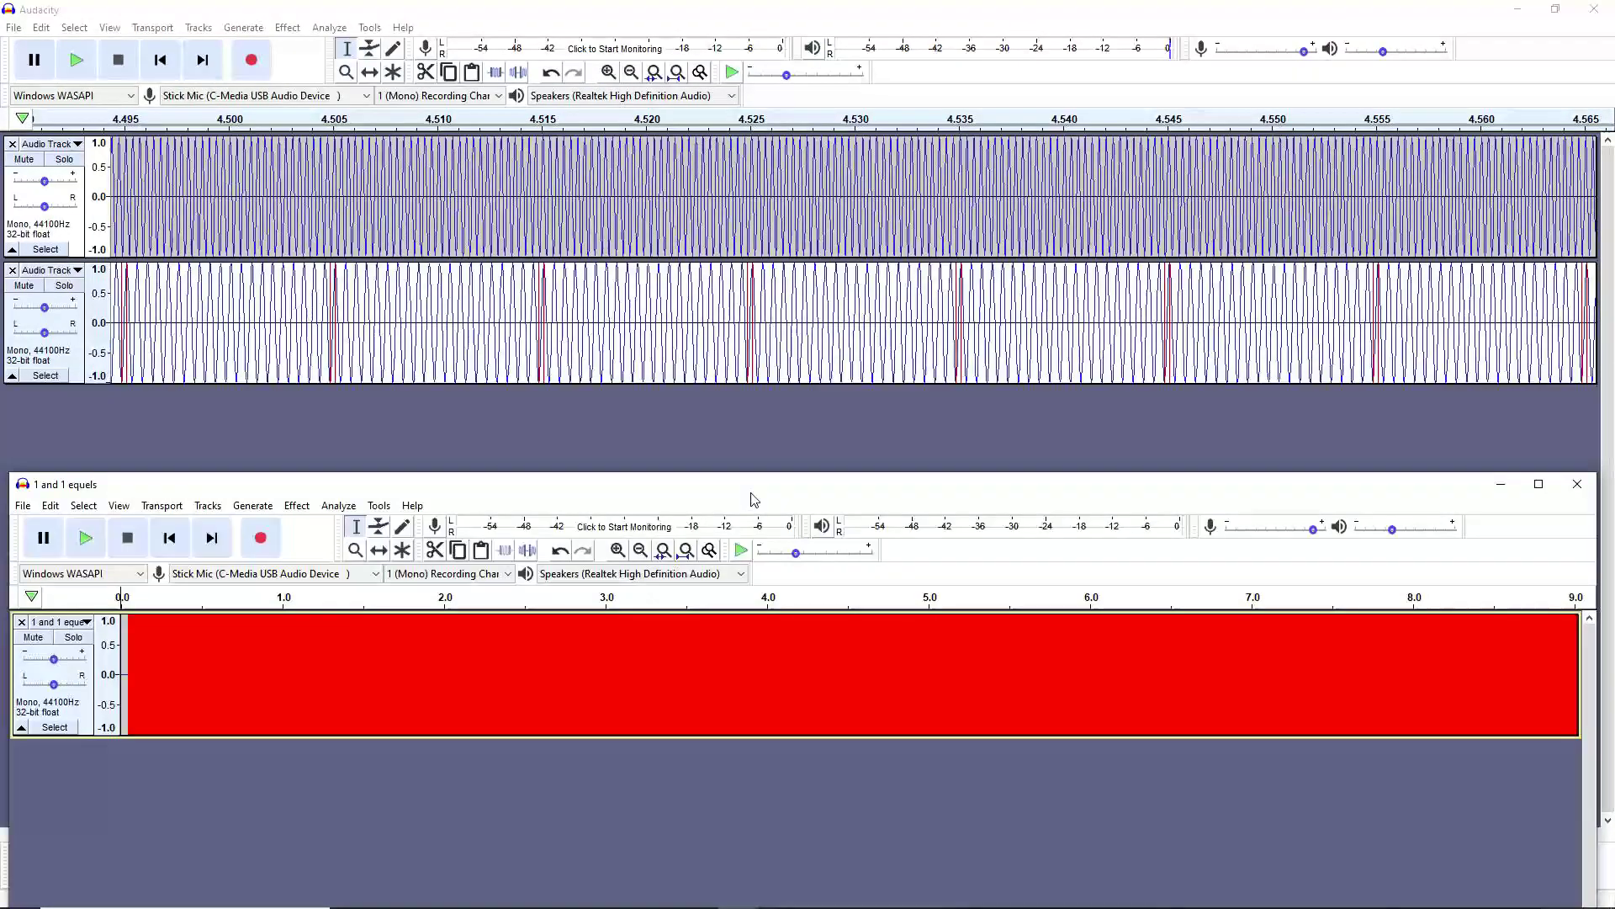
pyautogui.moveTo(541, 169); pyautogui.dragTo(916, 169)
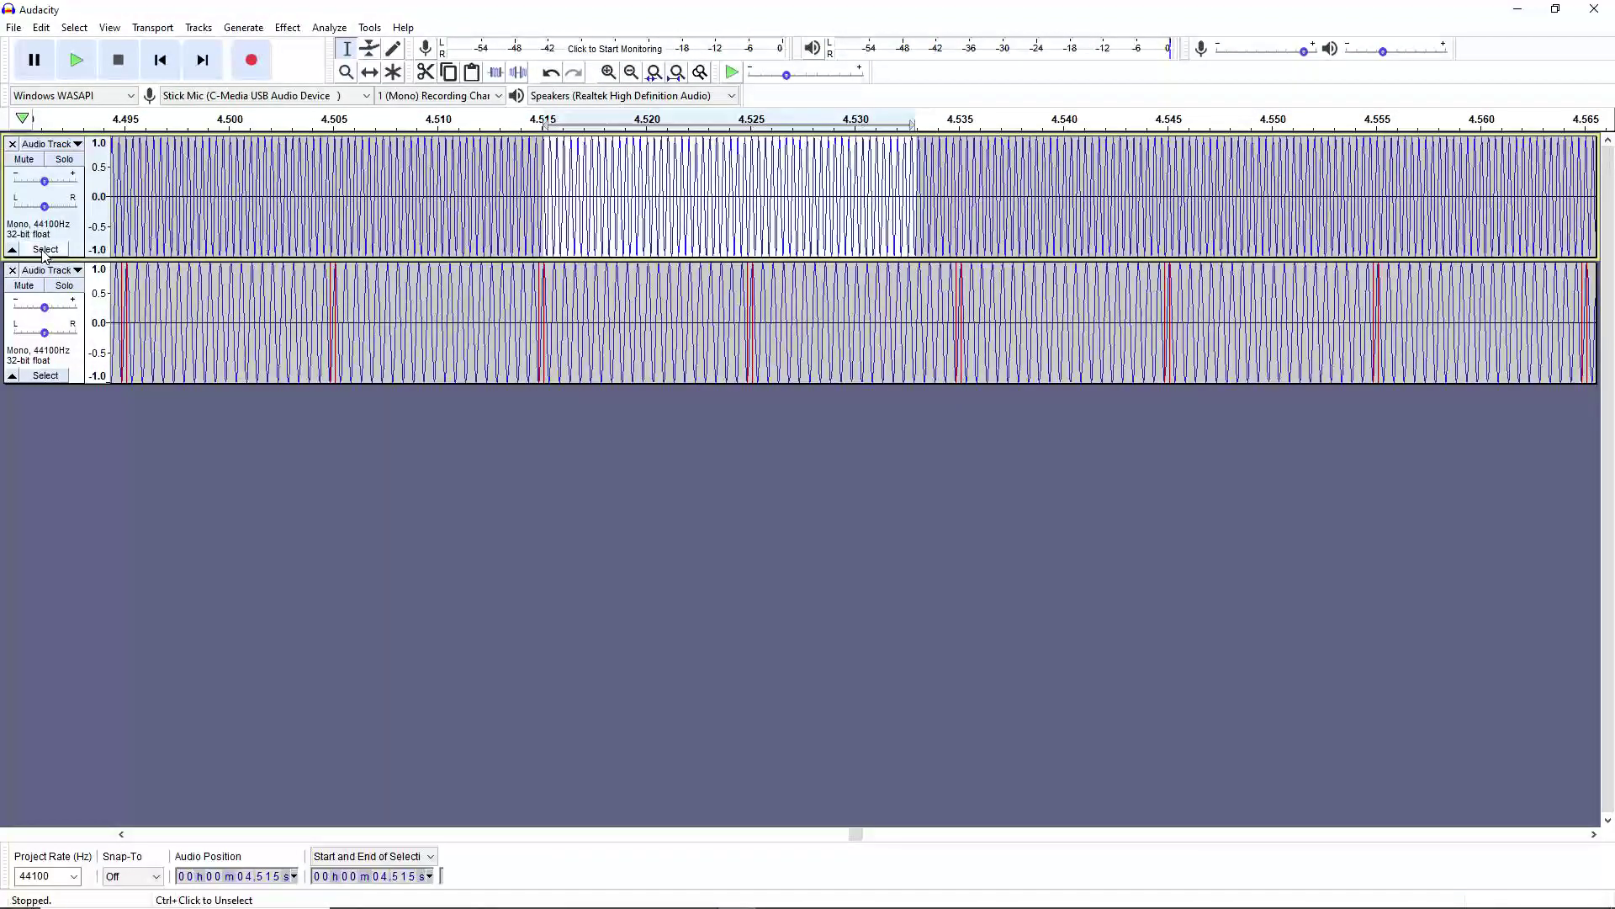
pyautogui.click(36, 249)
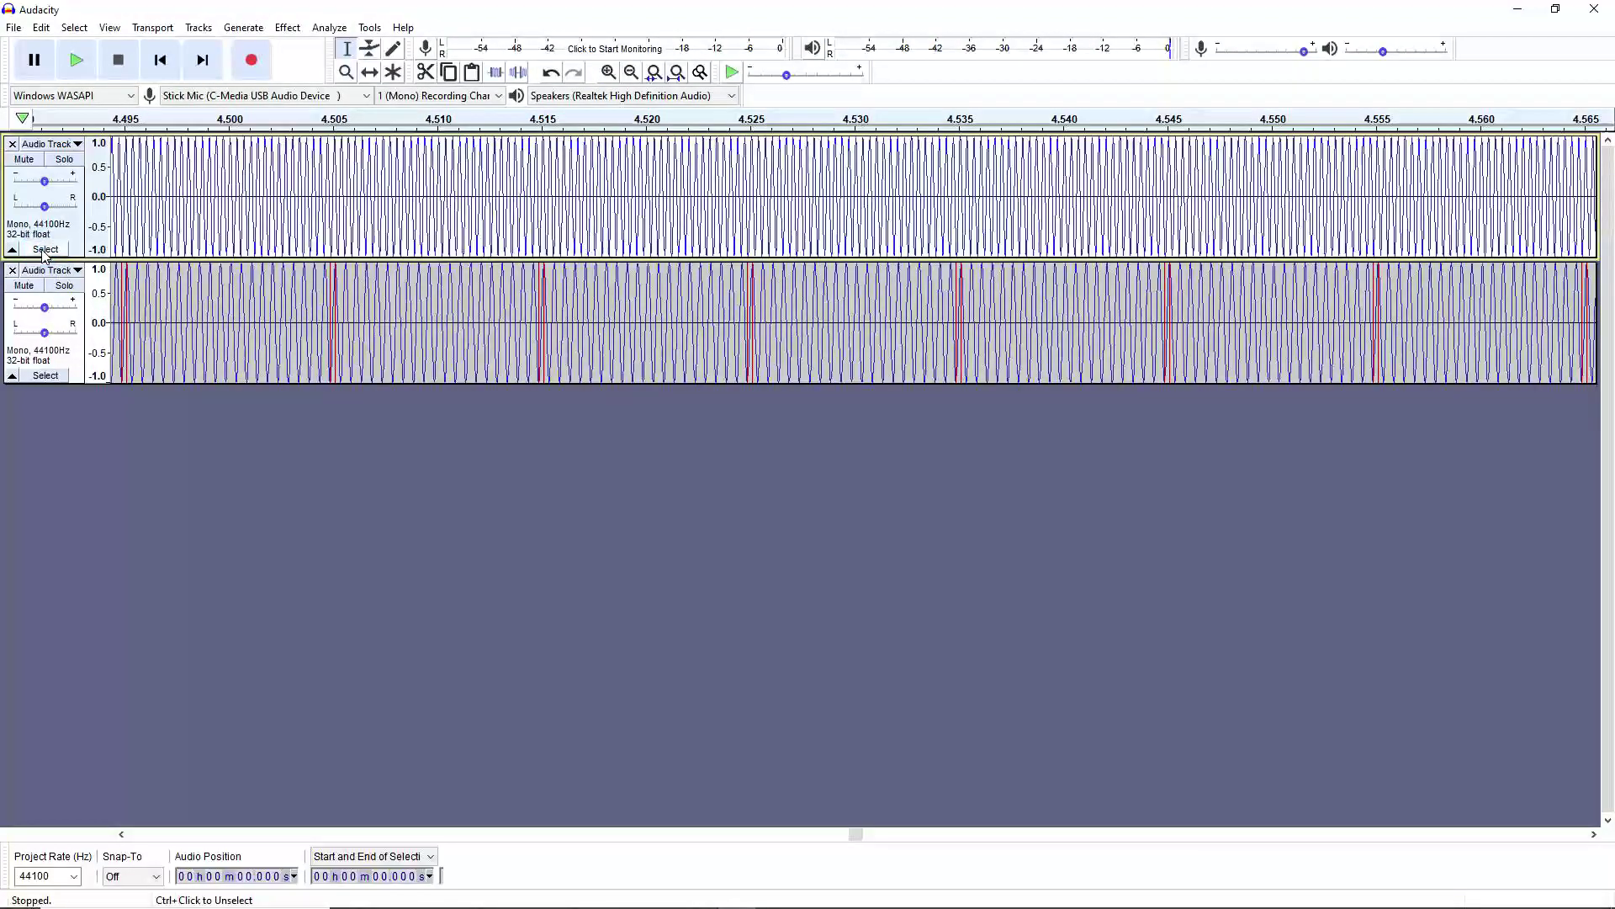
pyautogui.click(329, 27)
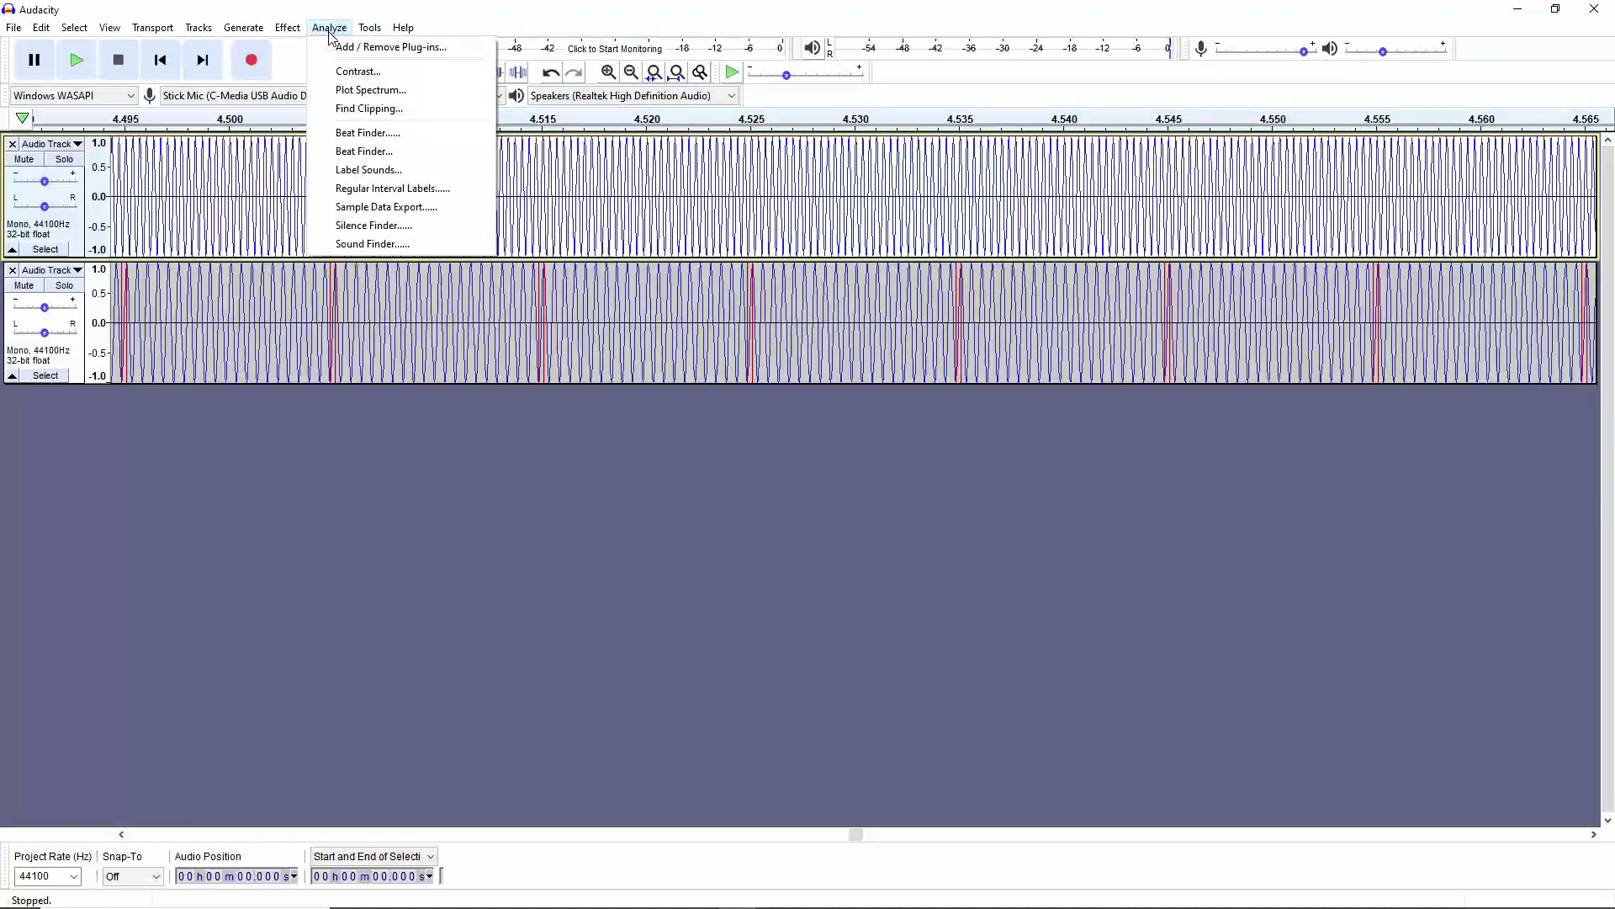
pyautogui.click(370, 89)
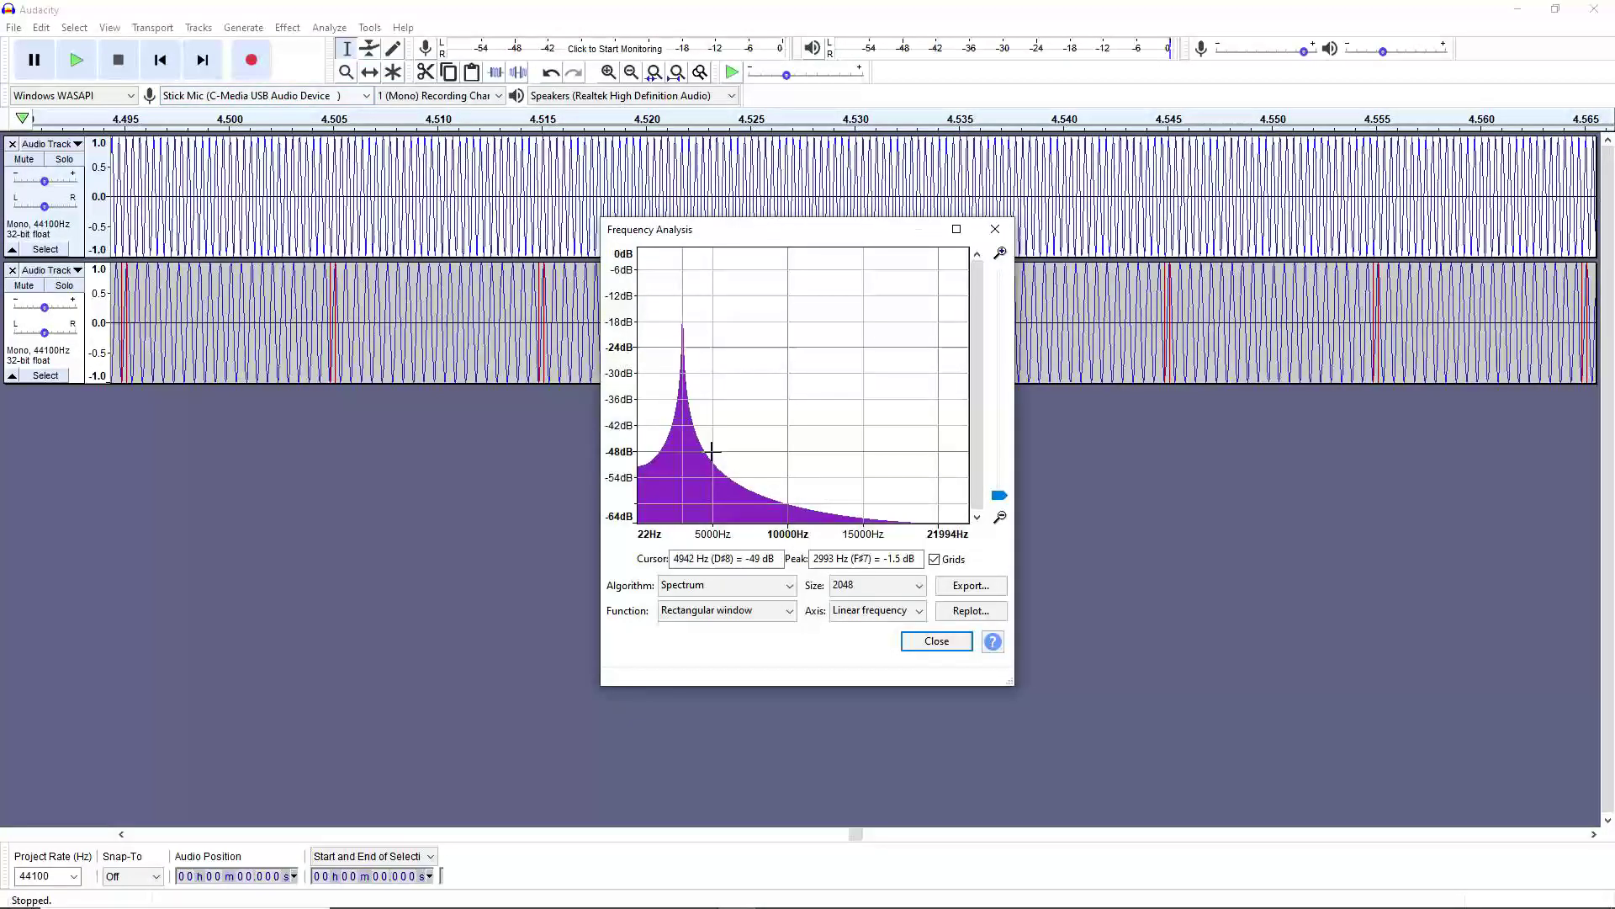
pyautogui.click(936, 642)
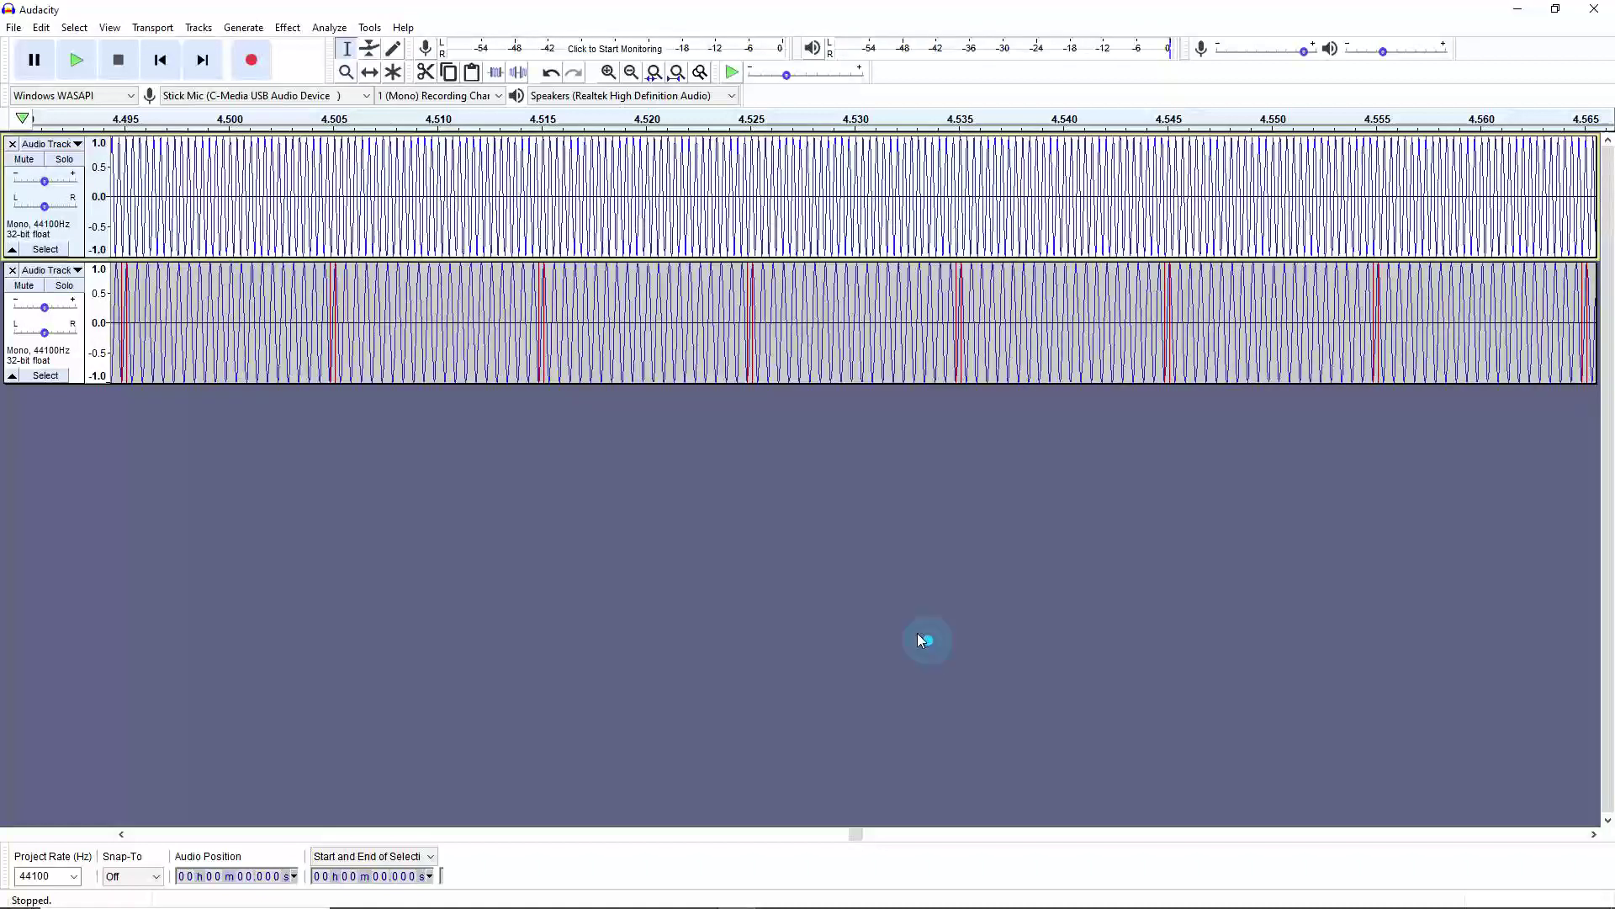
pyautogui.click(49, 378)
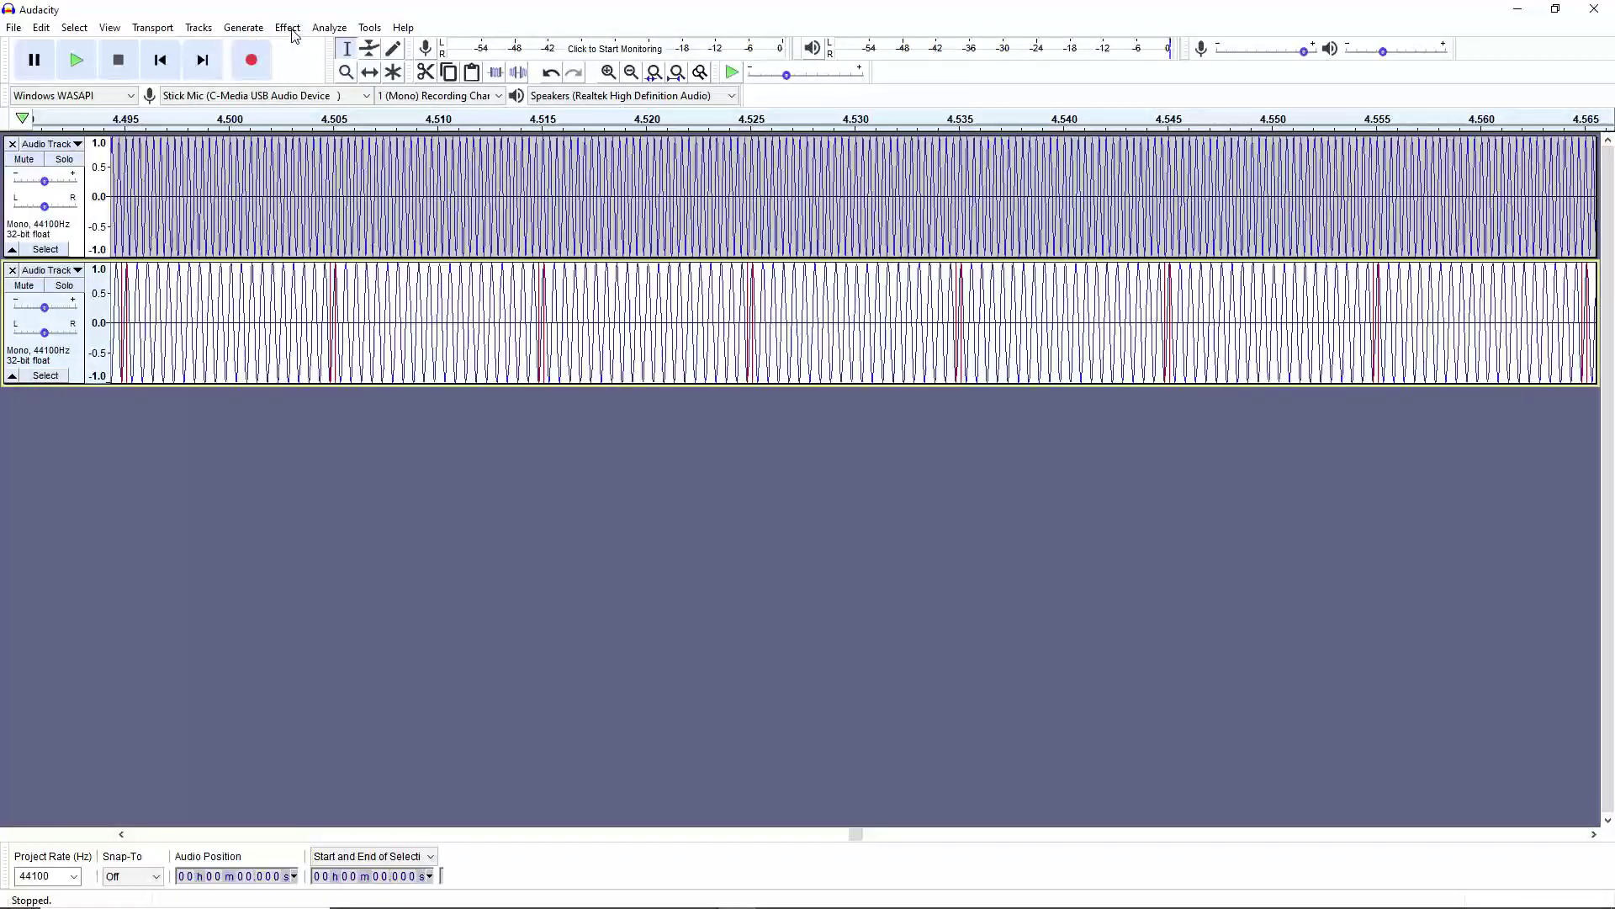
pyautogui.click(328, 29)
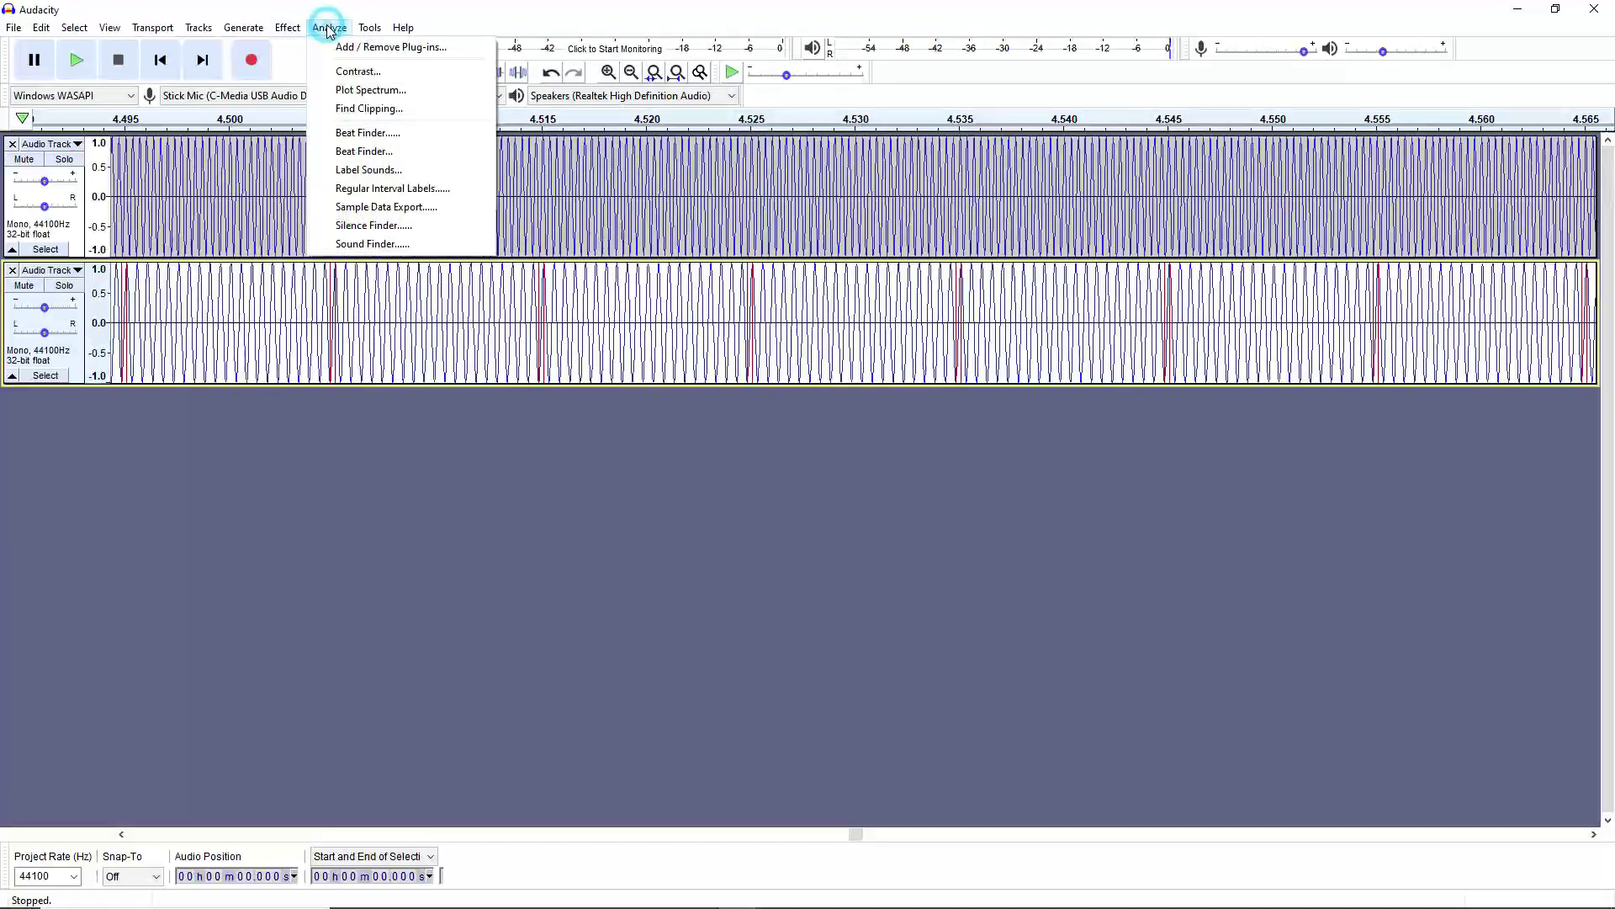
pyautogui.click(361, 90)
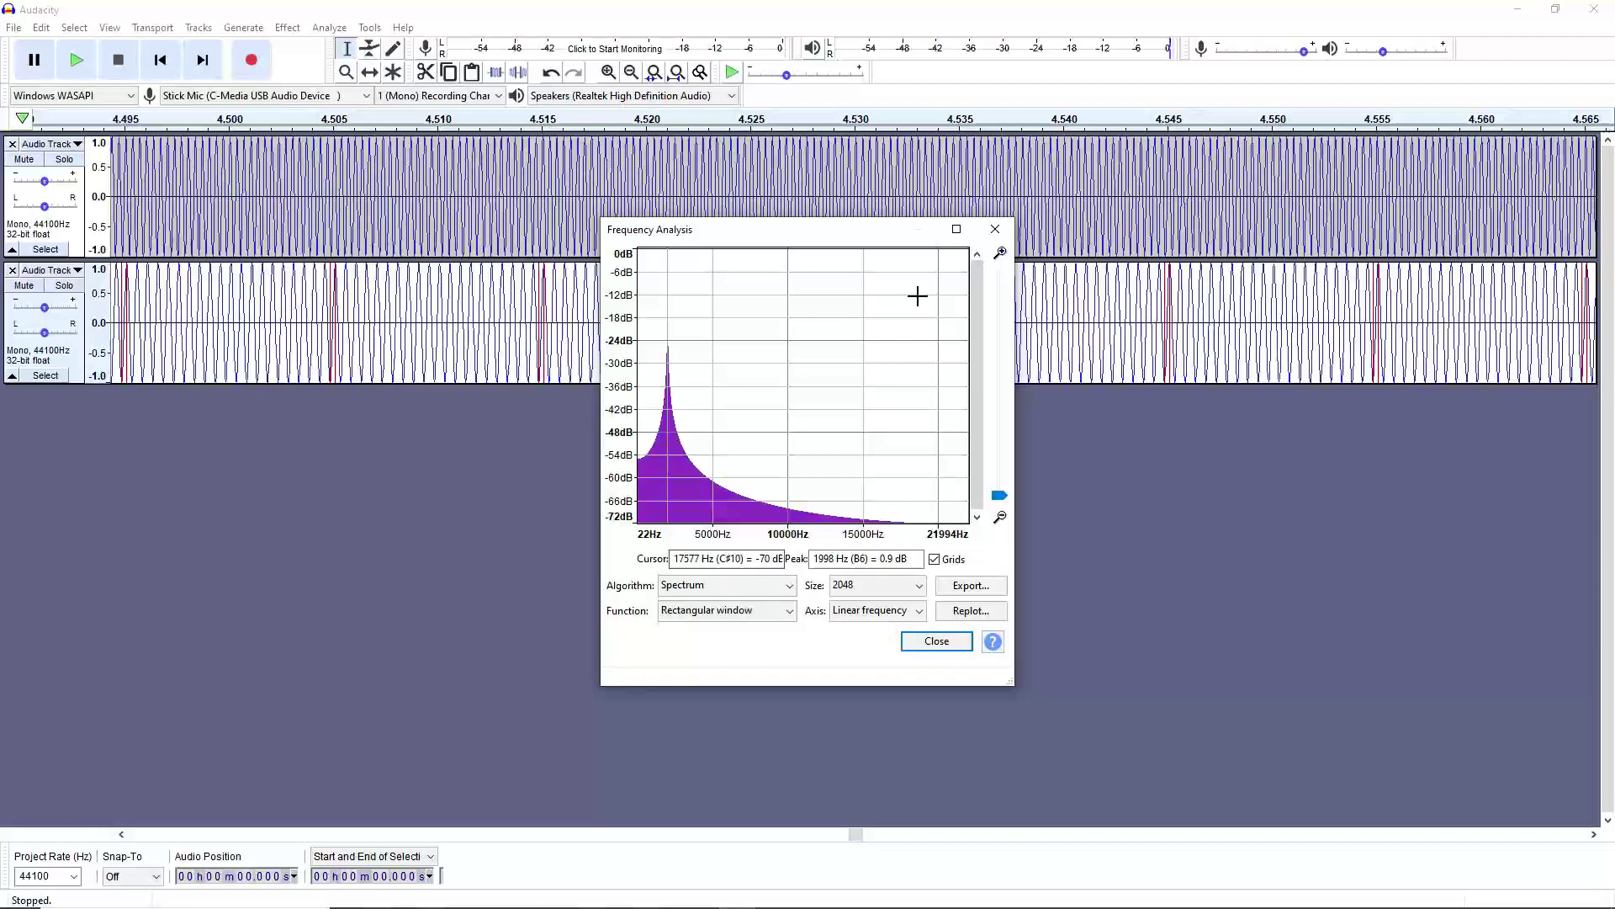
pyautogui.click(957, 230)
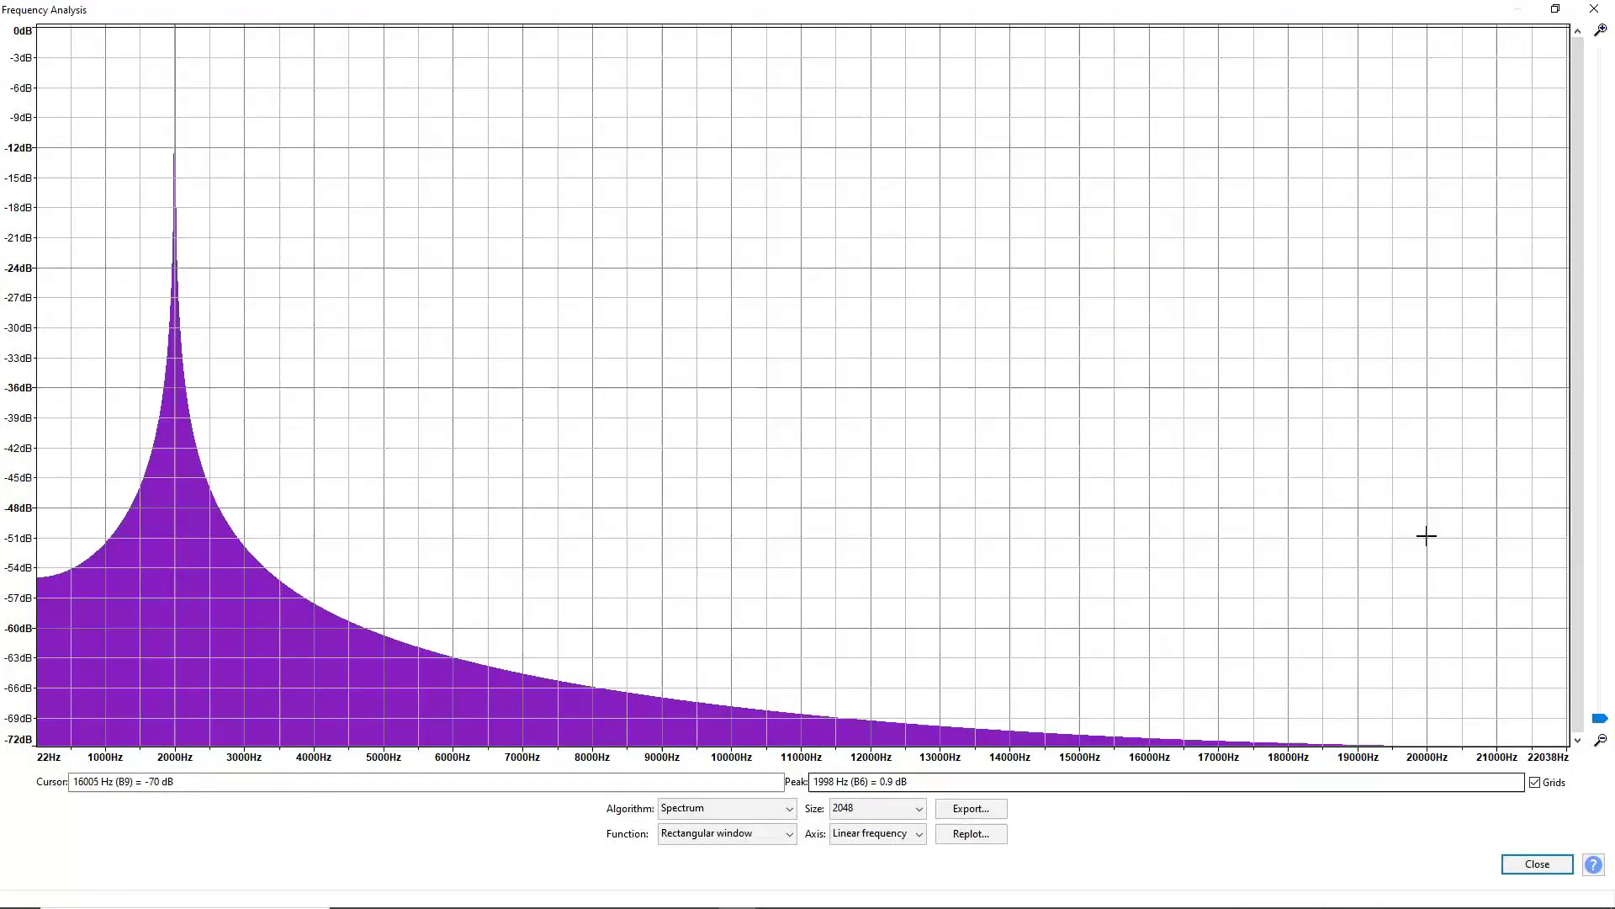
pyautogui.click(1555, 10)
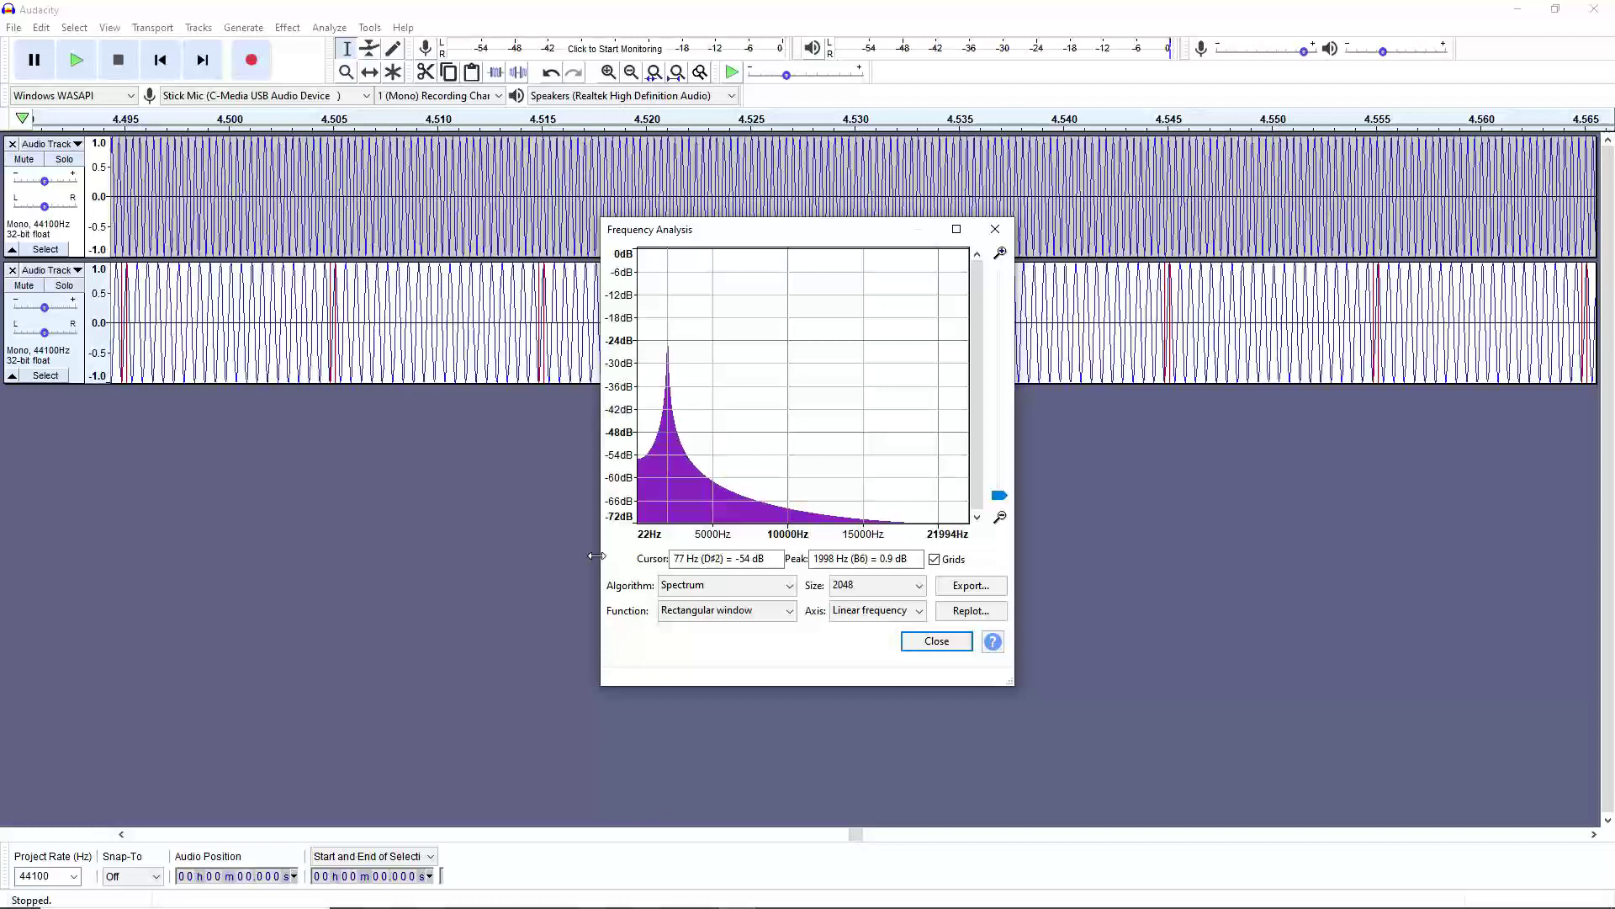
pyautogui.moveTo(596, 556); pyautogui.dragTo(166, 555)
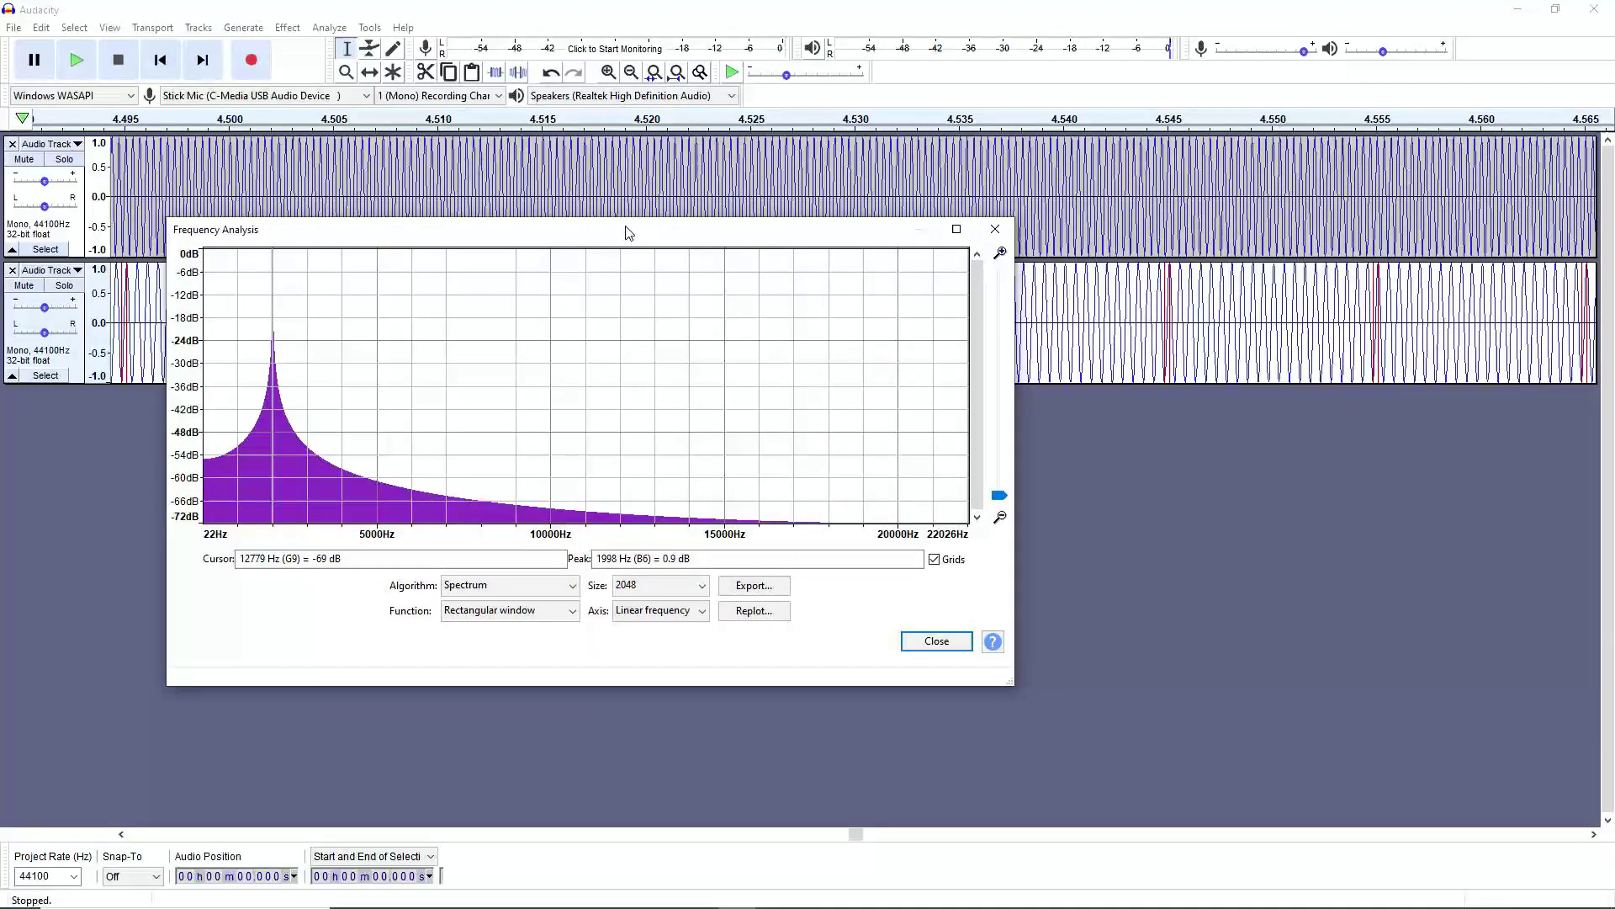
pyautogui.moveTo(628, 232); pyautogui.dragTo(704, 424)
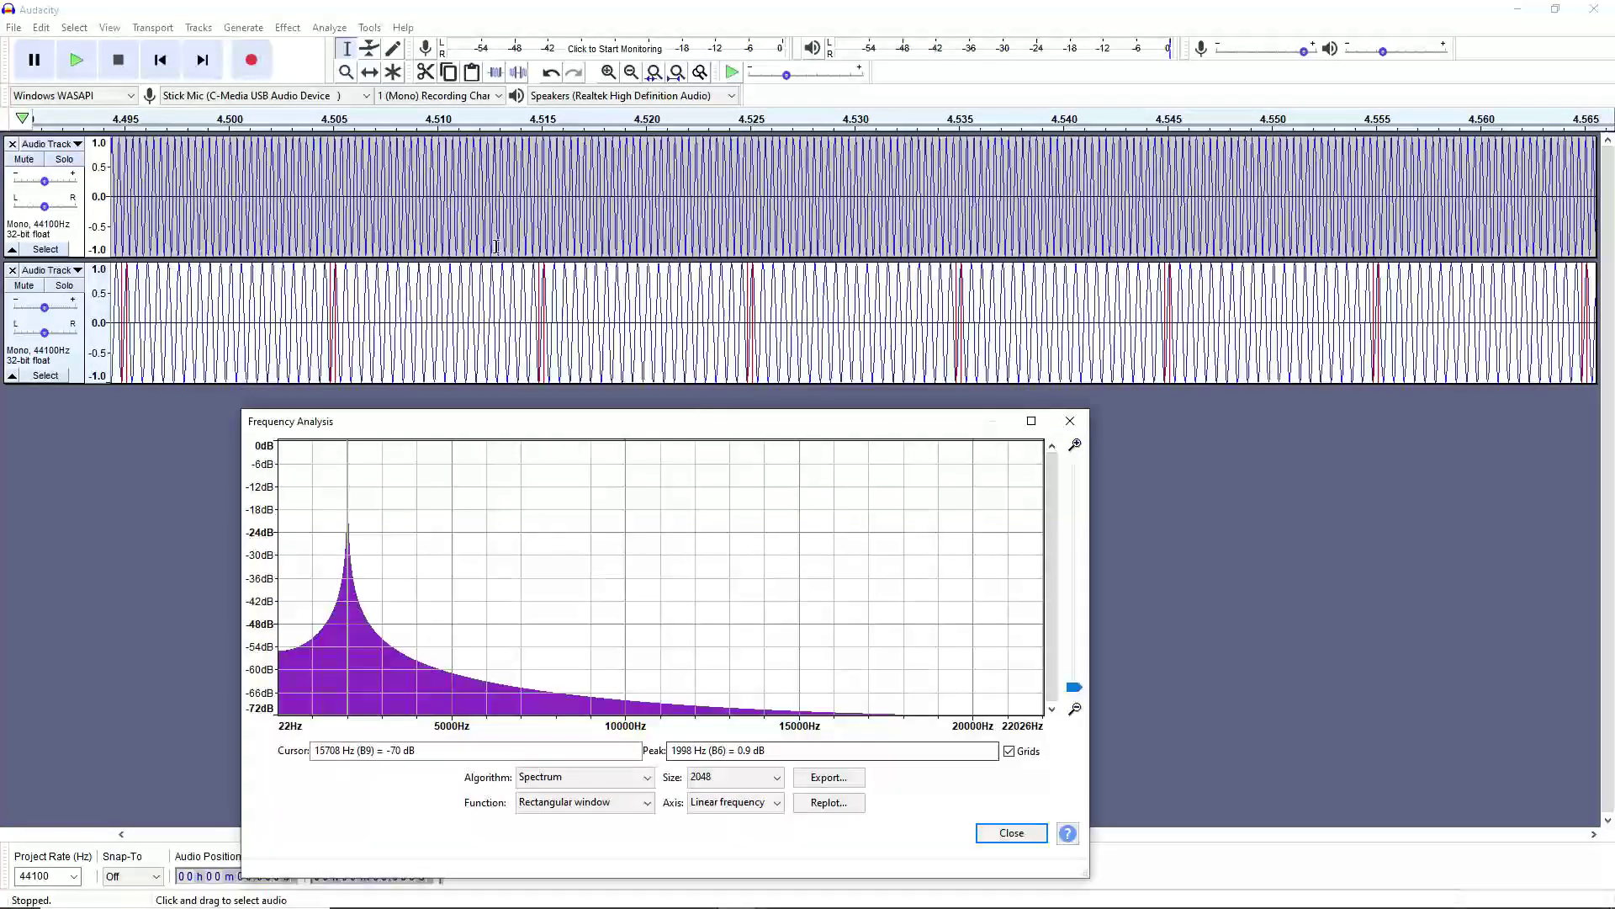
pyautogui.click(50, 358)
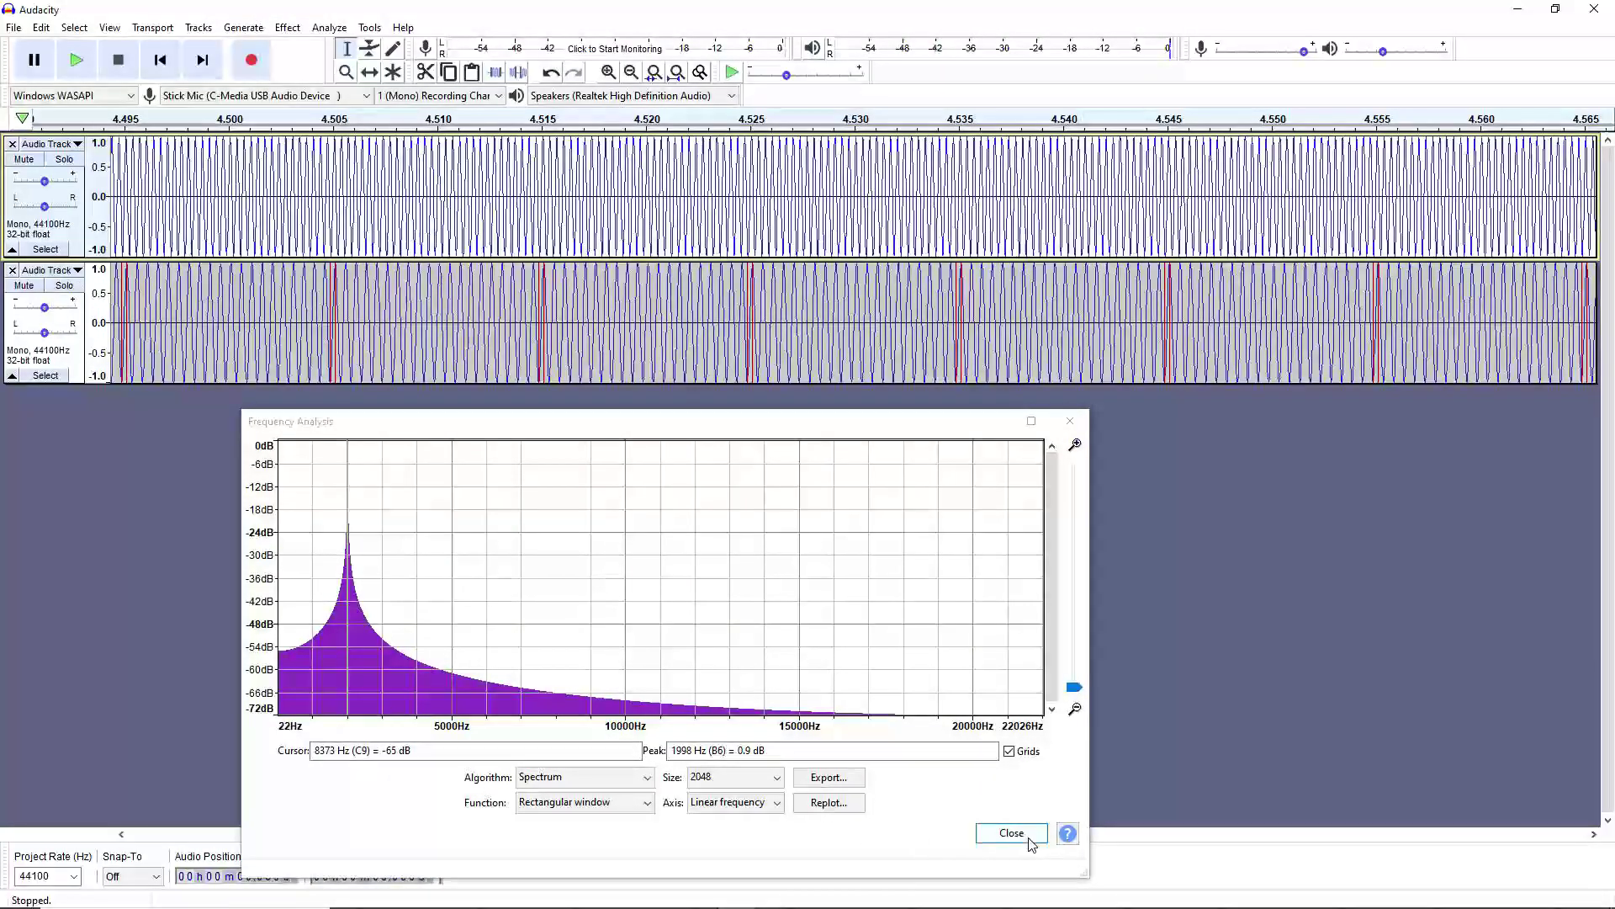
pyautogui.click(855, 808)
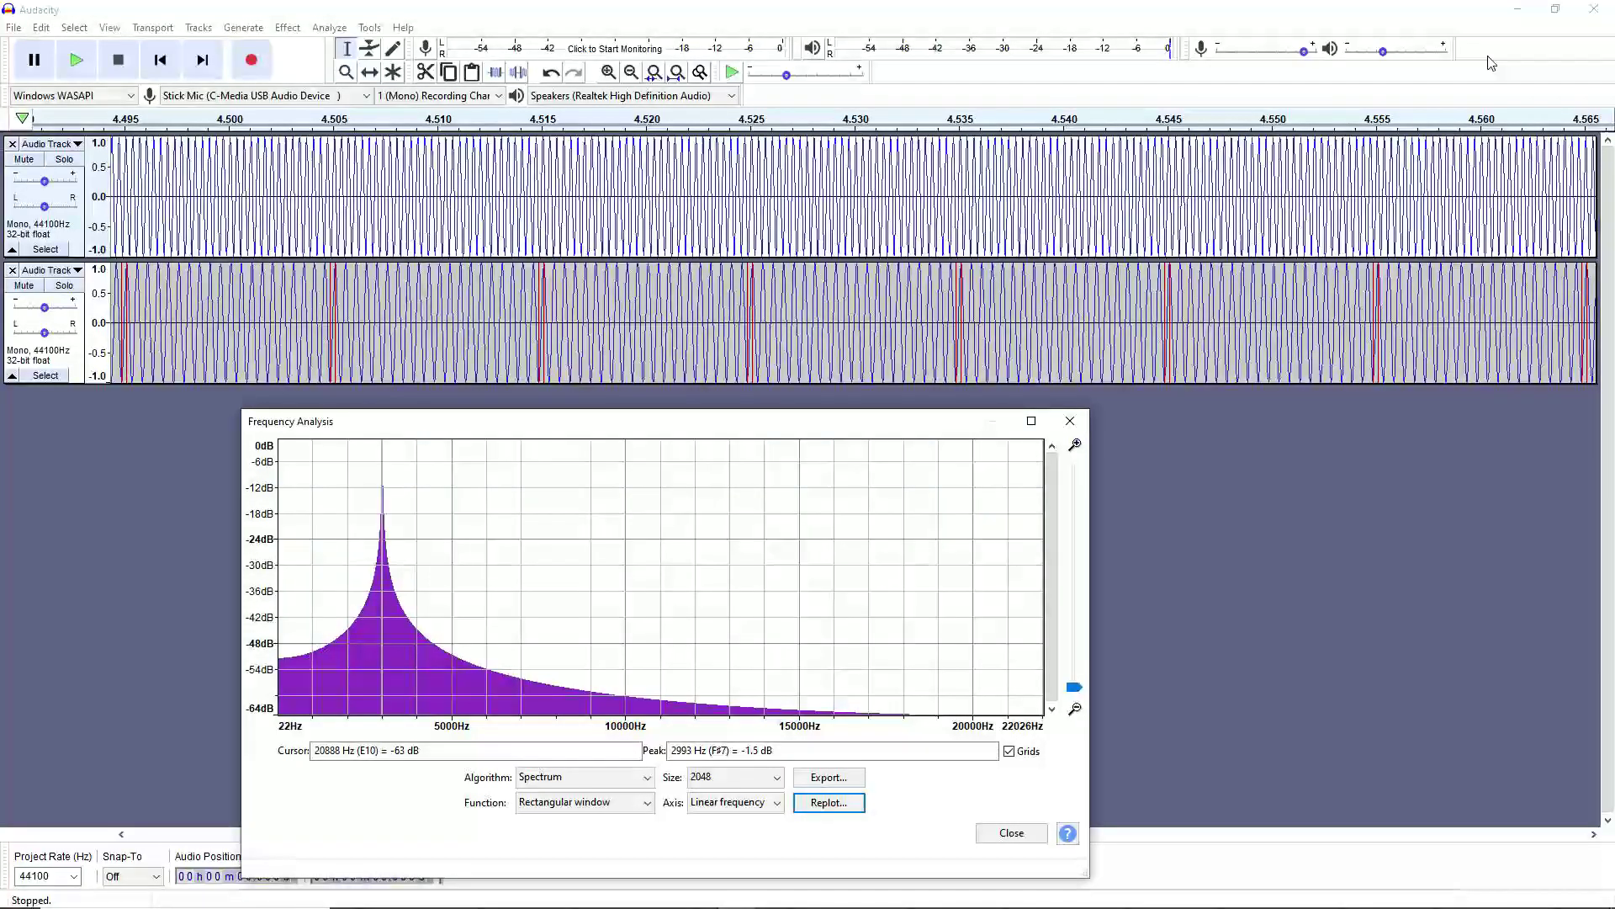
pyautogui.click(1013, 835)
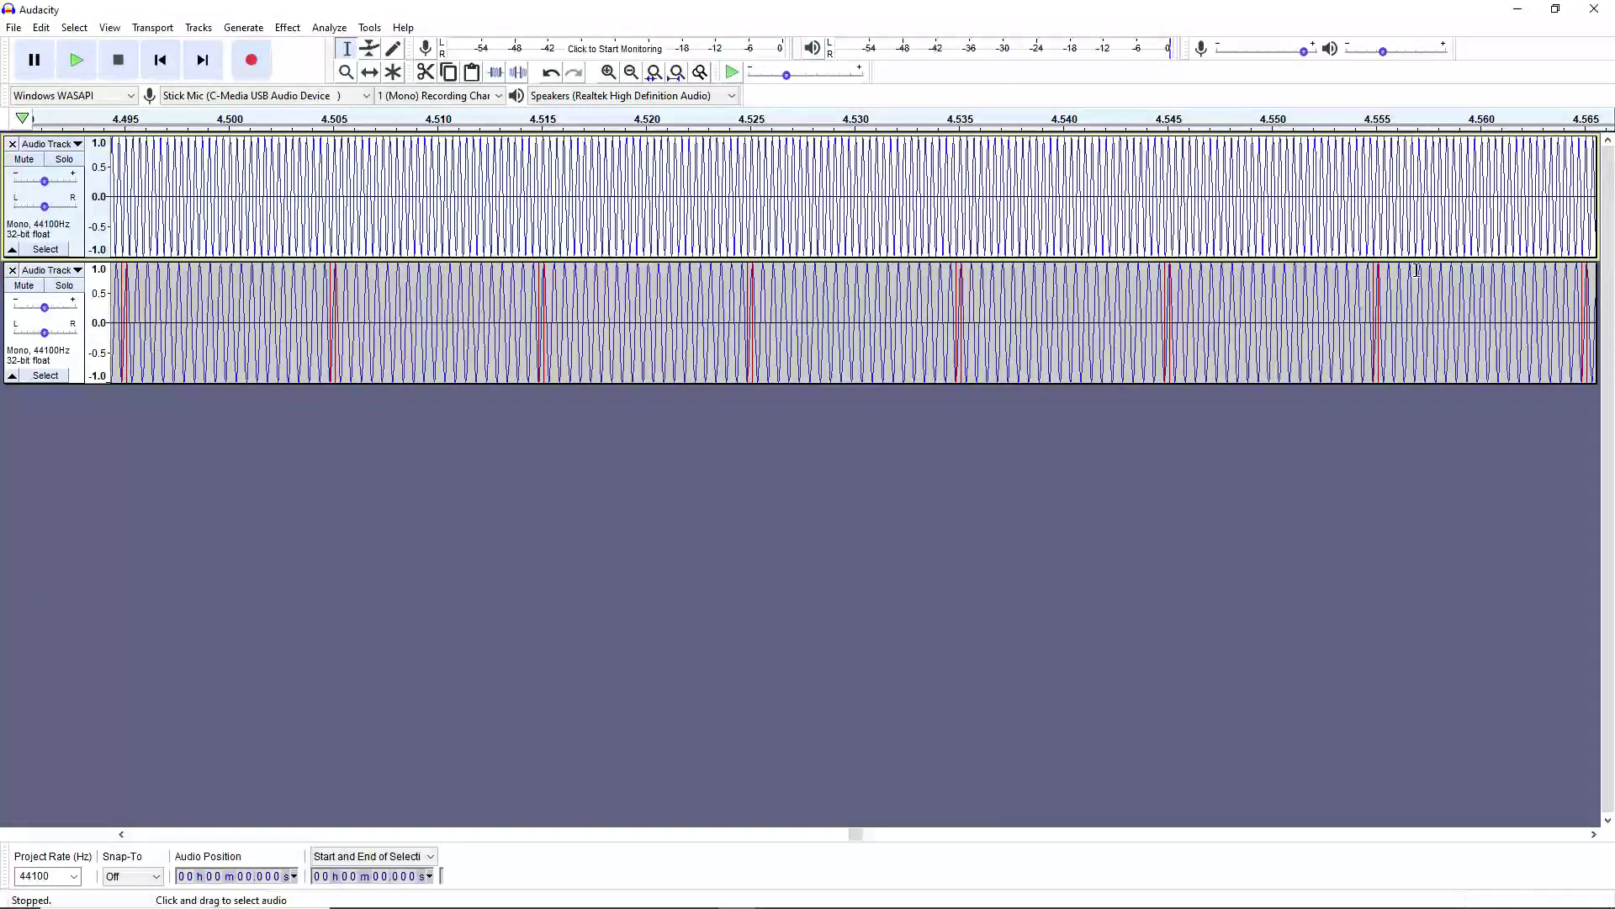
# Step: Minimize the two-track project, maximize the '1 and 1 equels' window and select its track
pyautogui.click(1517, 10)
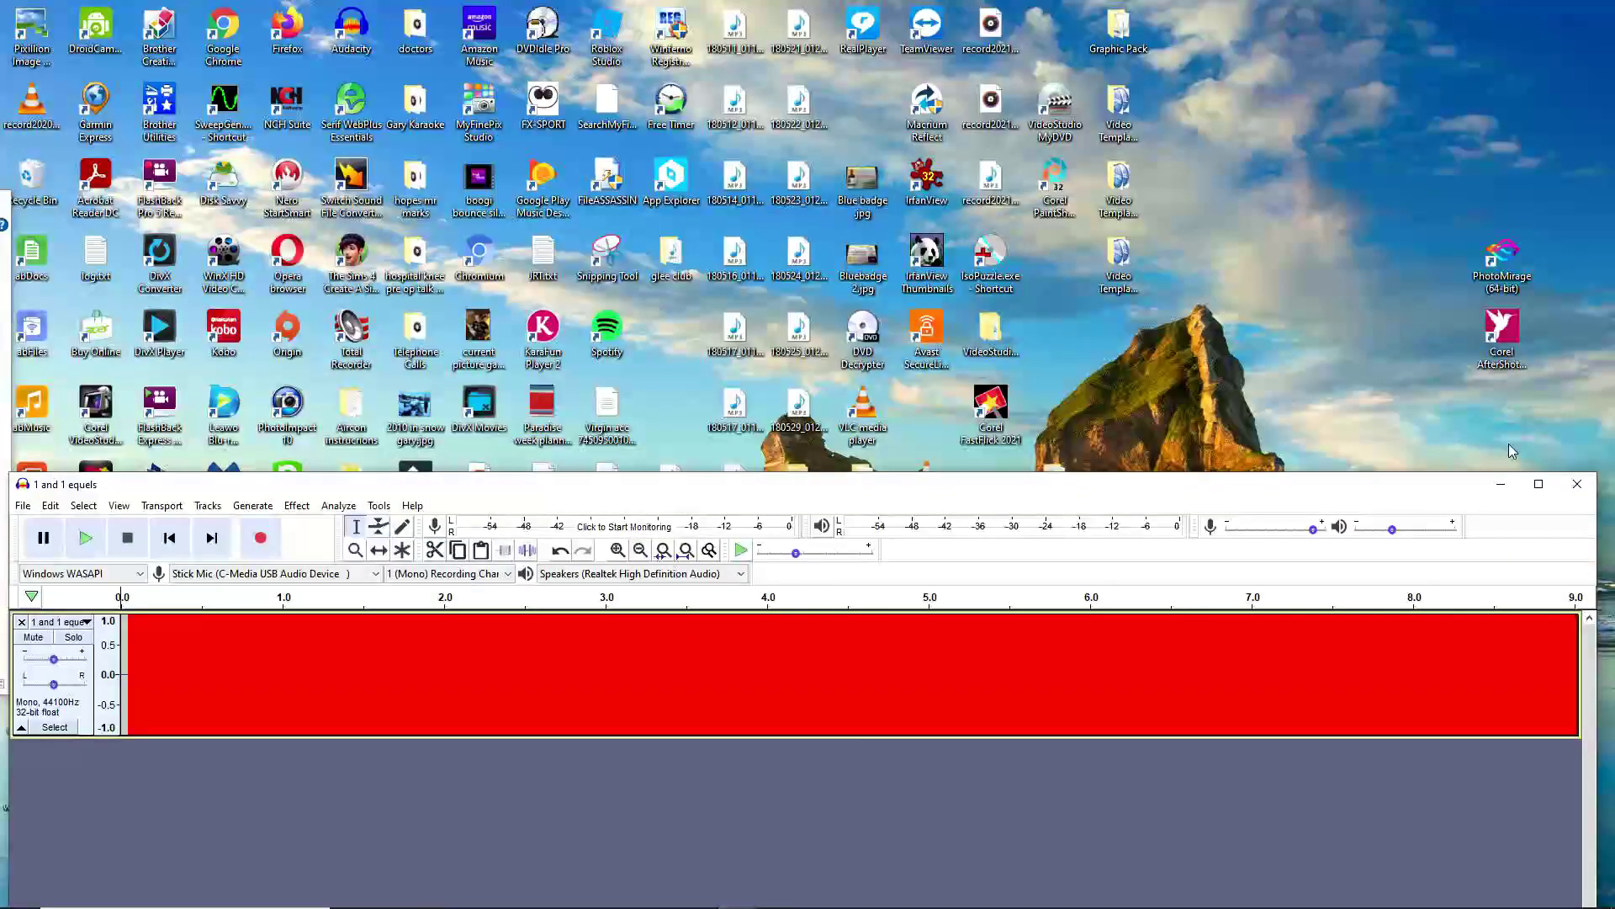
pyautogui.click(1539, 485)
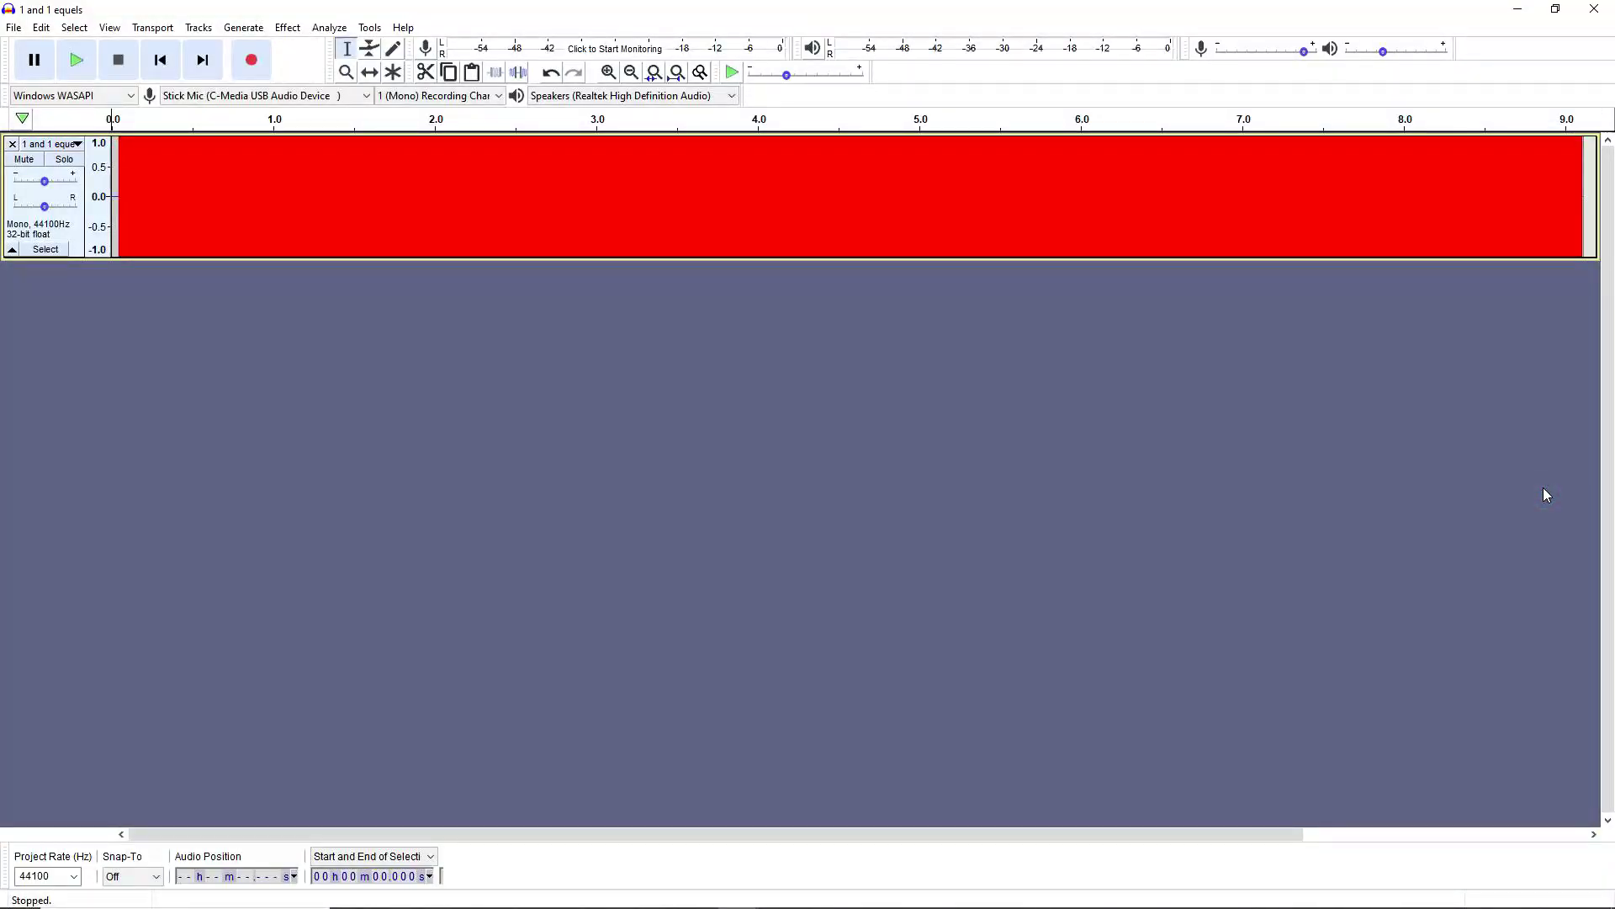
pyautogui.click(327, 29)
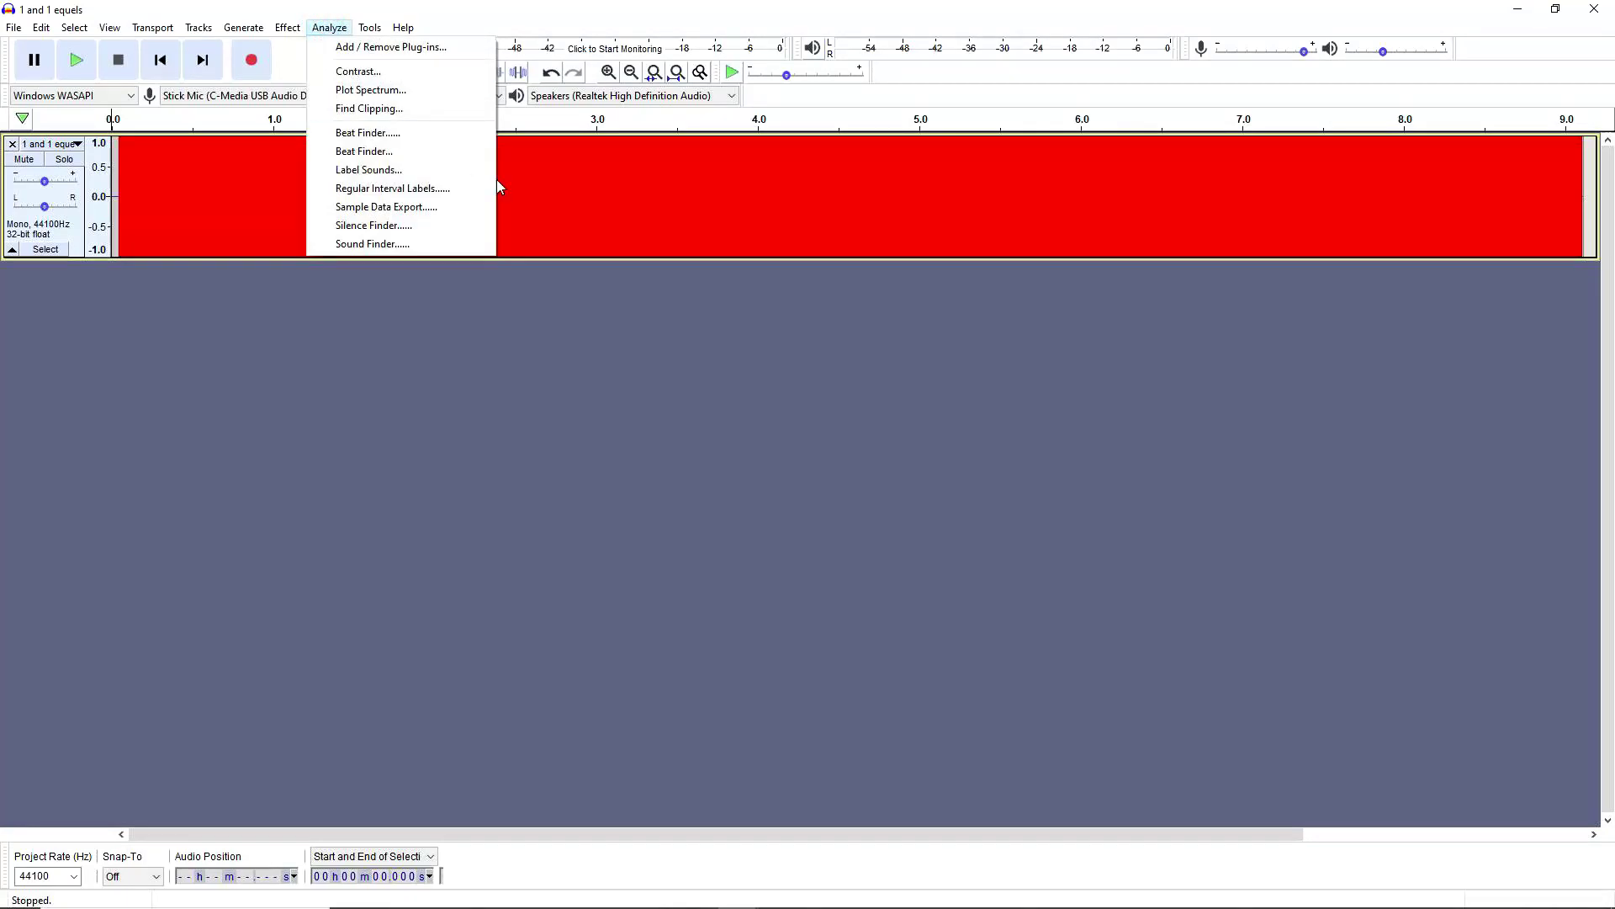
pyautogui.click(44, 250)
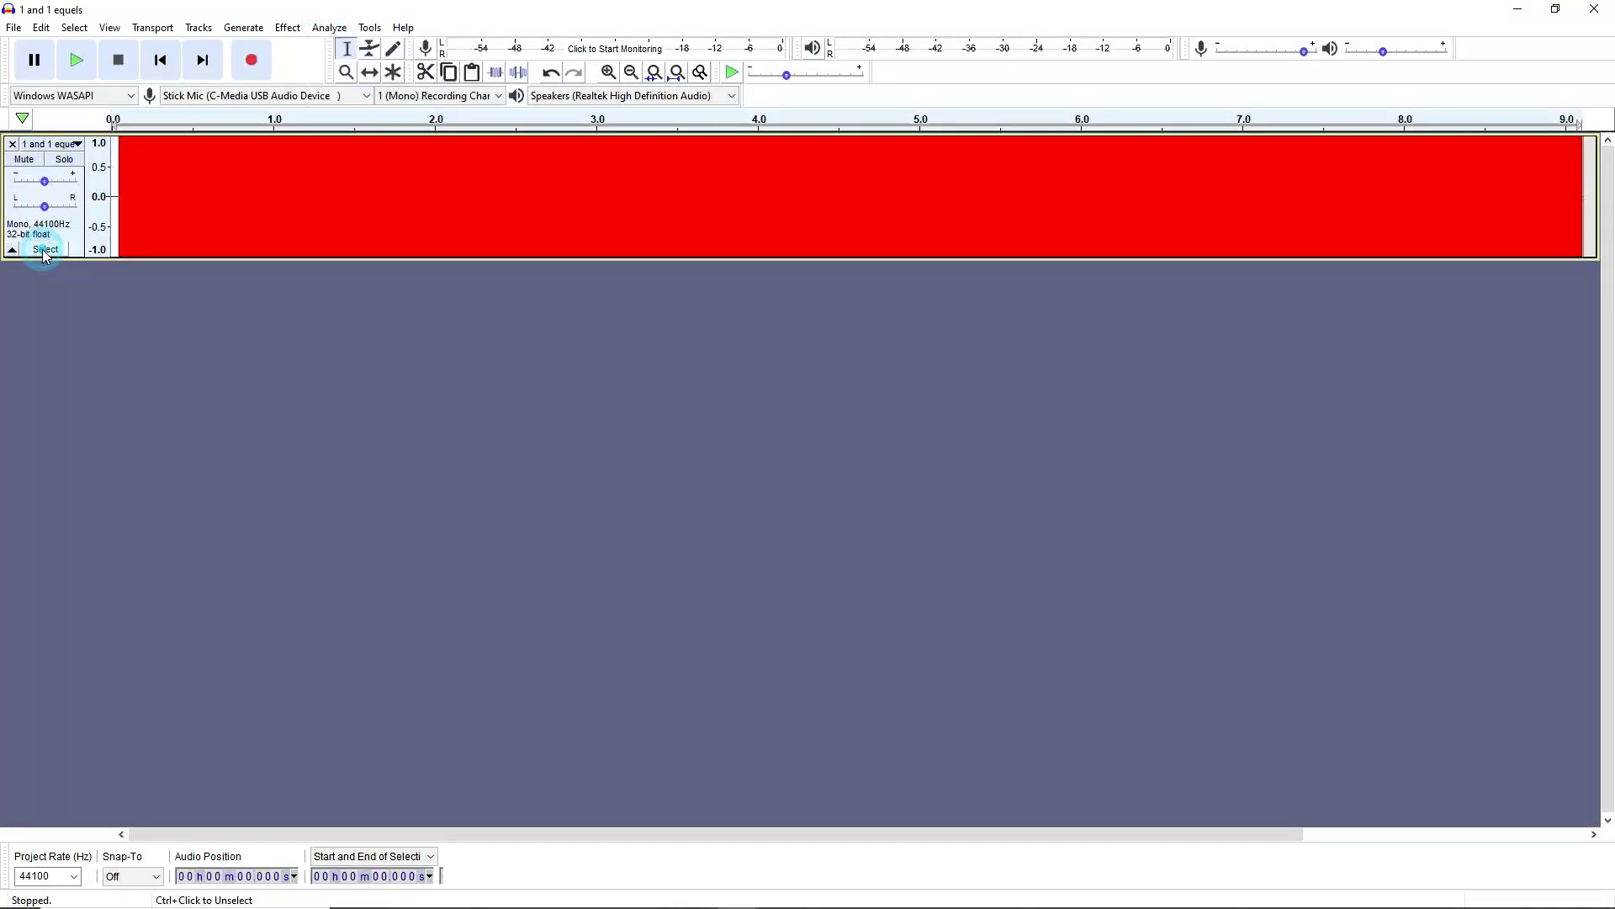
# Step: Plot the mix's spectrum full-screen, showing harmonics up to 20 kHz, then close it
pyautogui.click(329, 28)
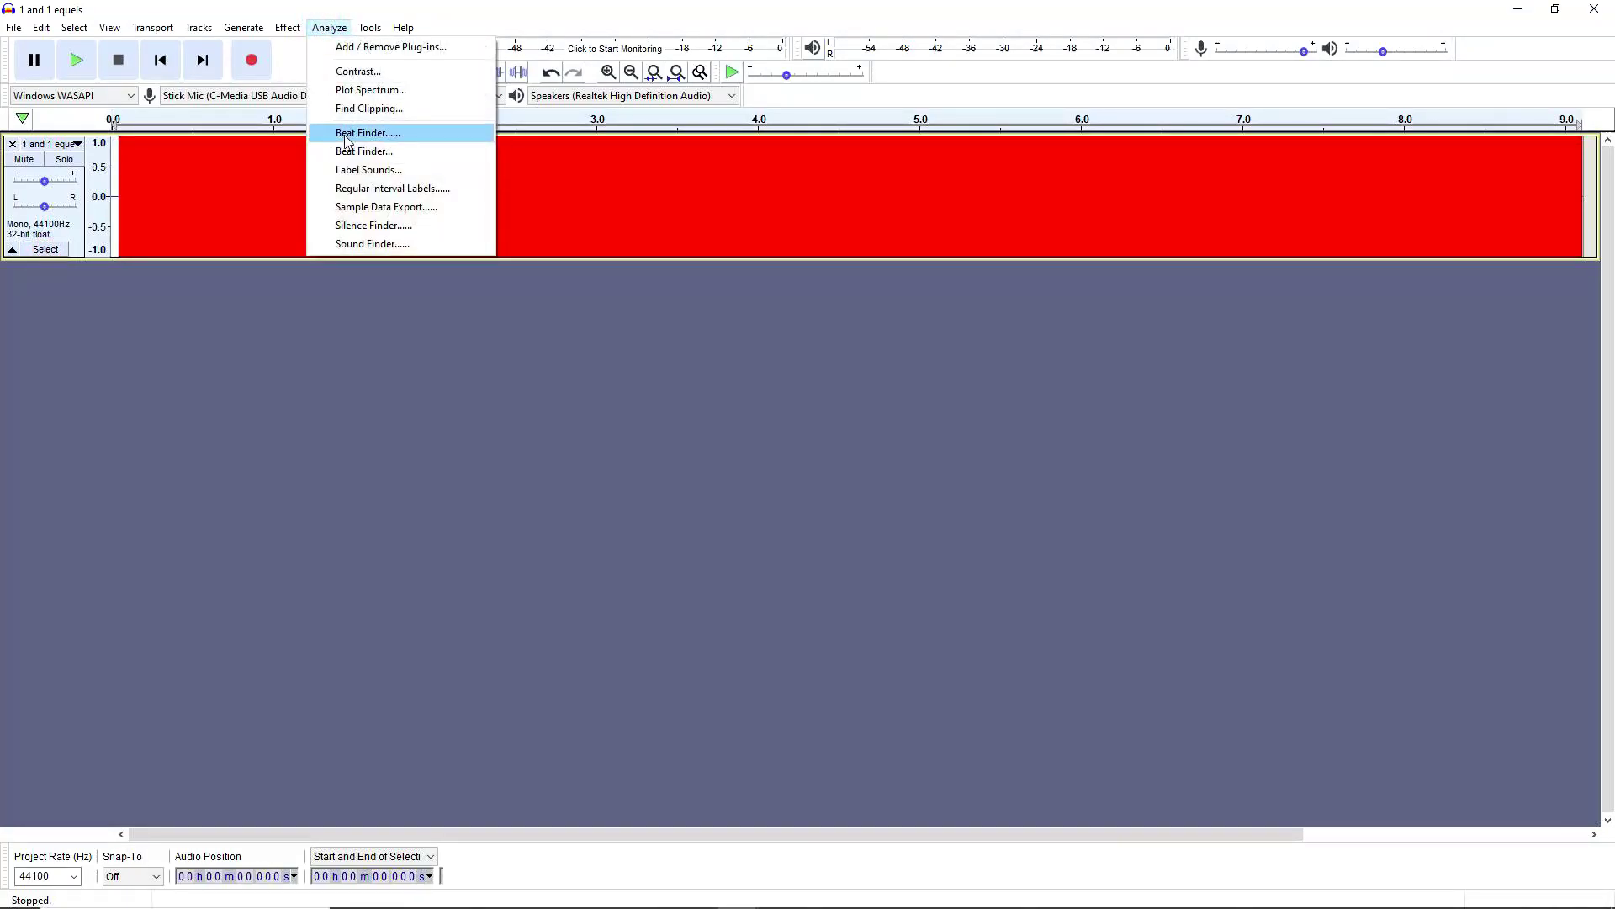
pyautogui.click(383, 91)
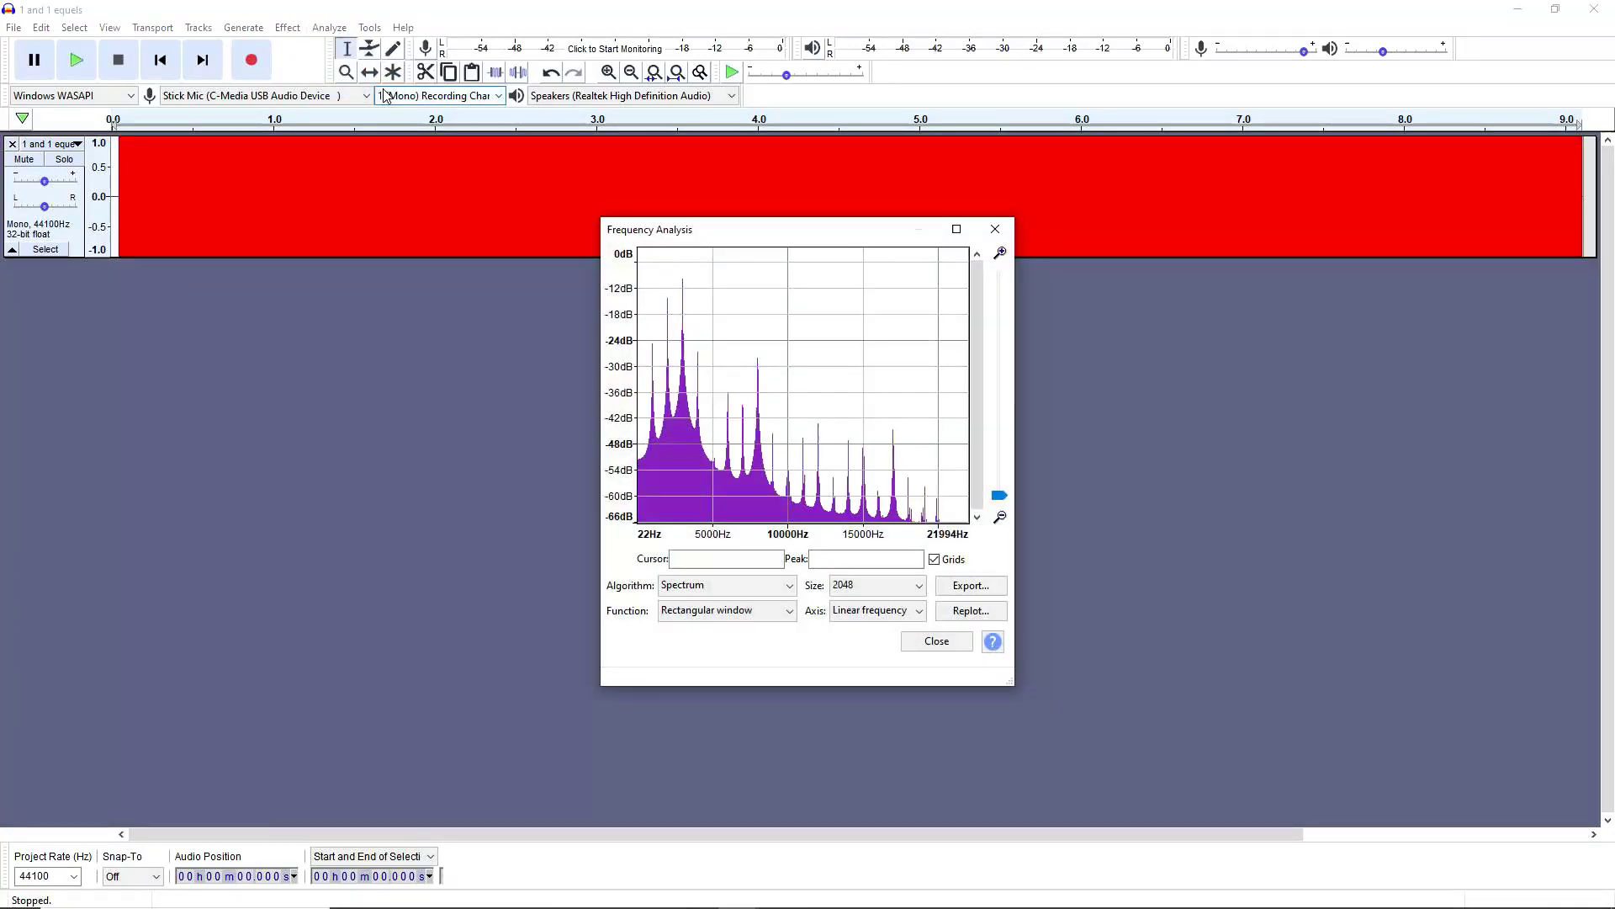
pyautogui.click(956, 230)
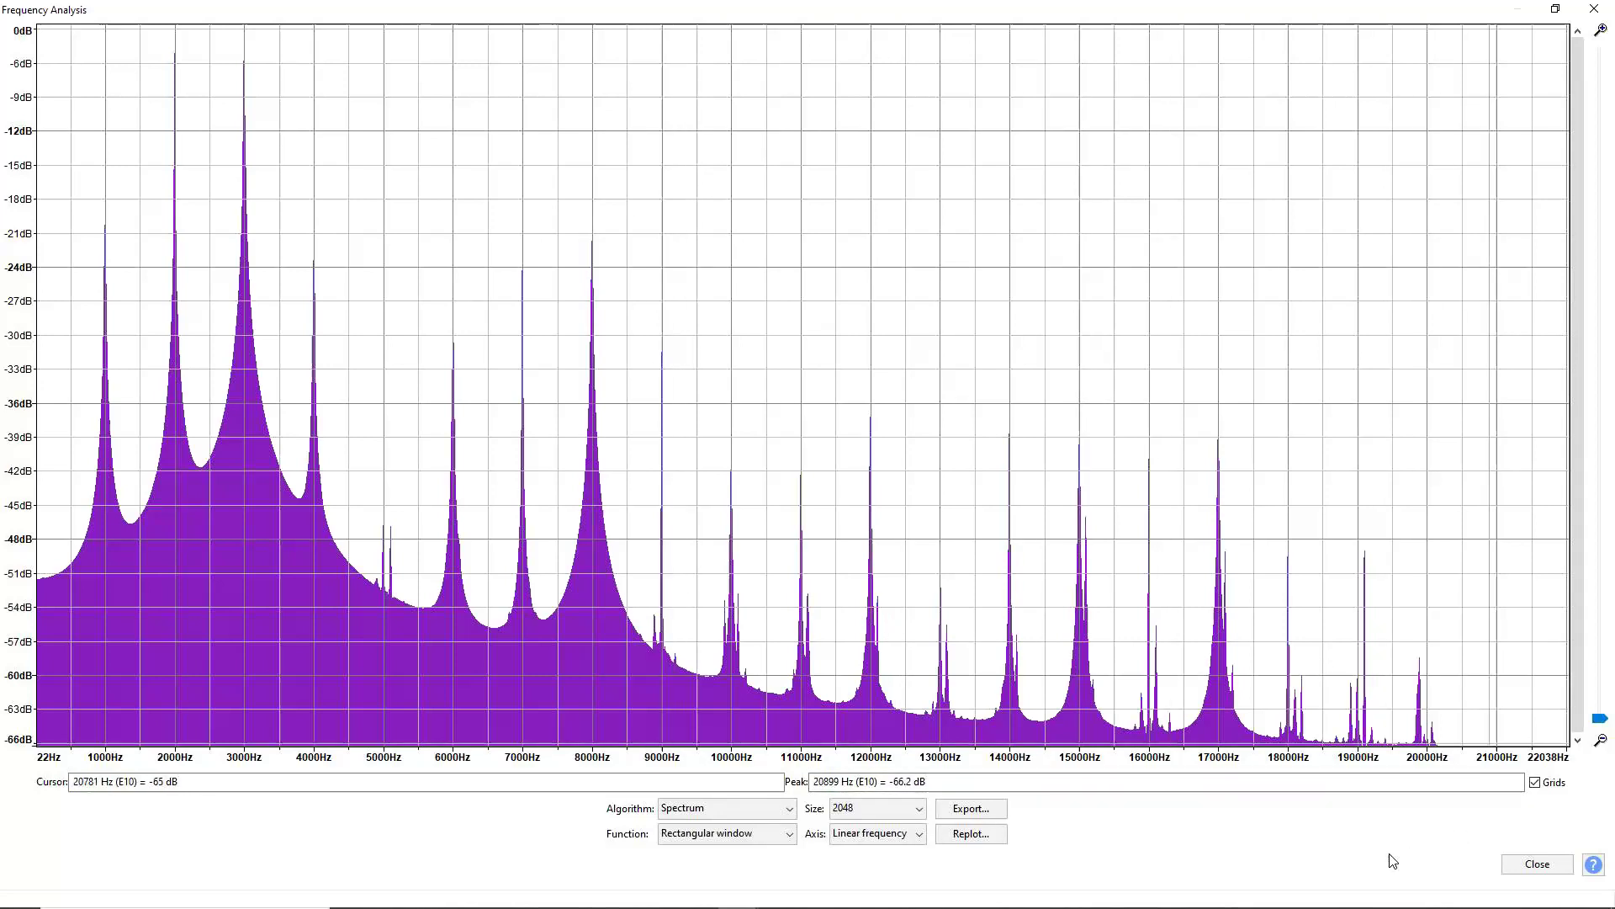
pyautogui.click(1537, 865)
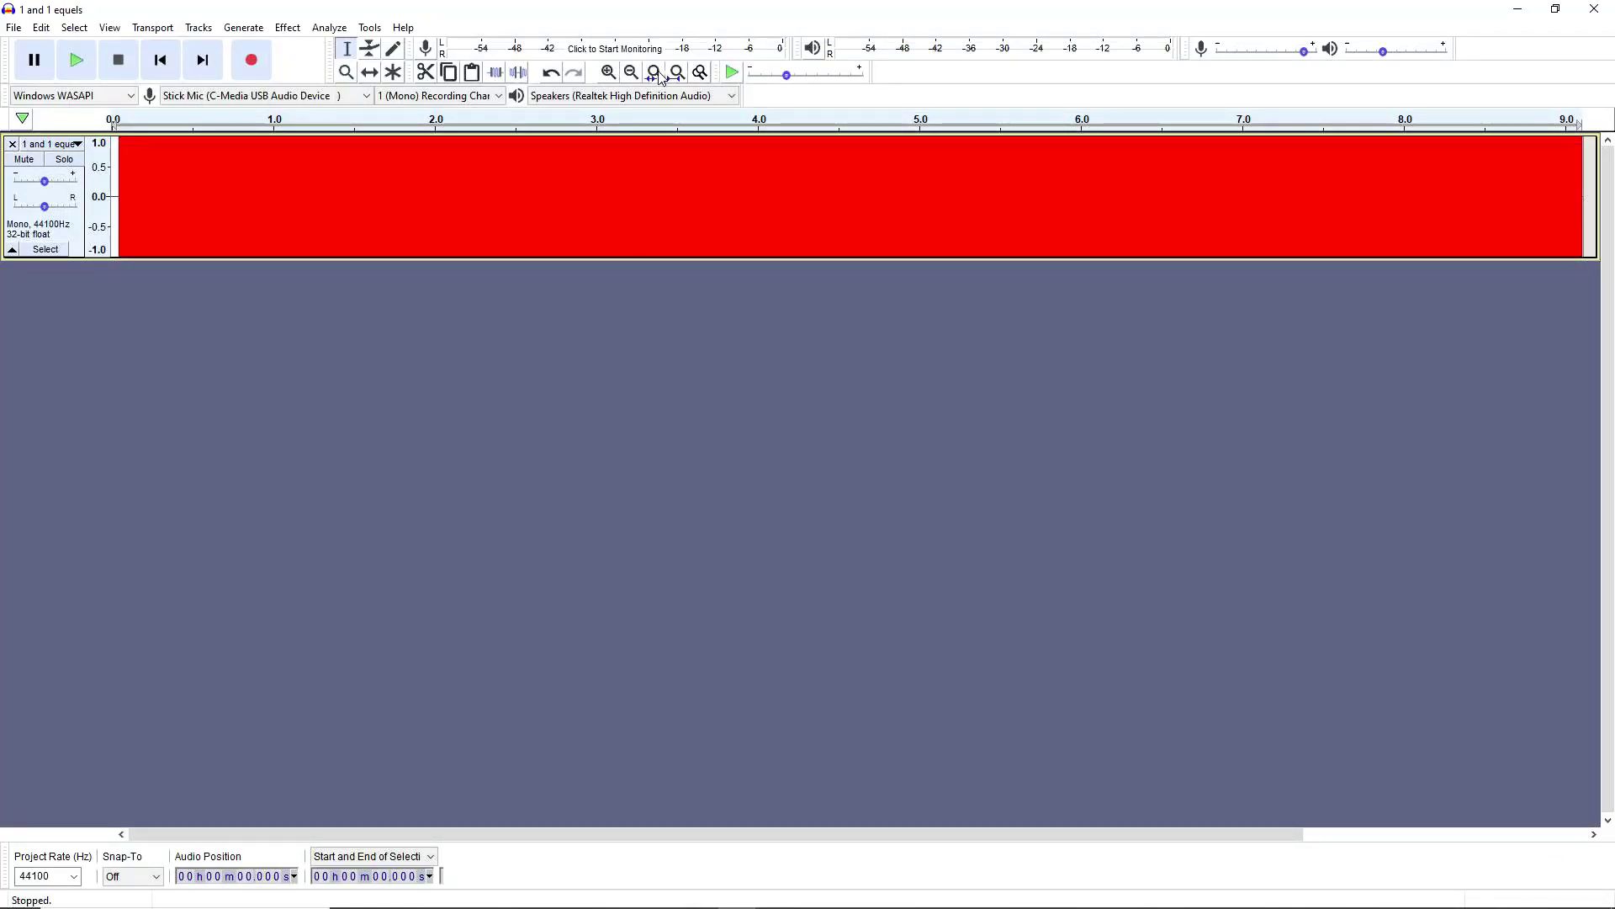
# Step: Zoom in on the mixed waveform until individual samples show, then zoom out one step
pyautogui.click(608, 74)
pyautogui.click(608, 74)
pyautogui.click(608, 74)
pyautogui.click(609, 74)
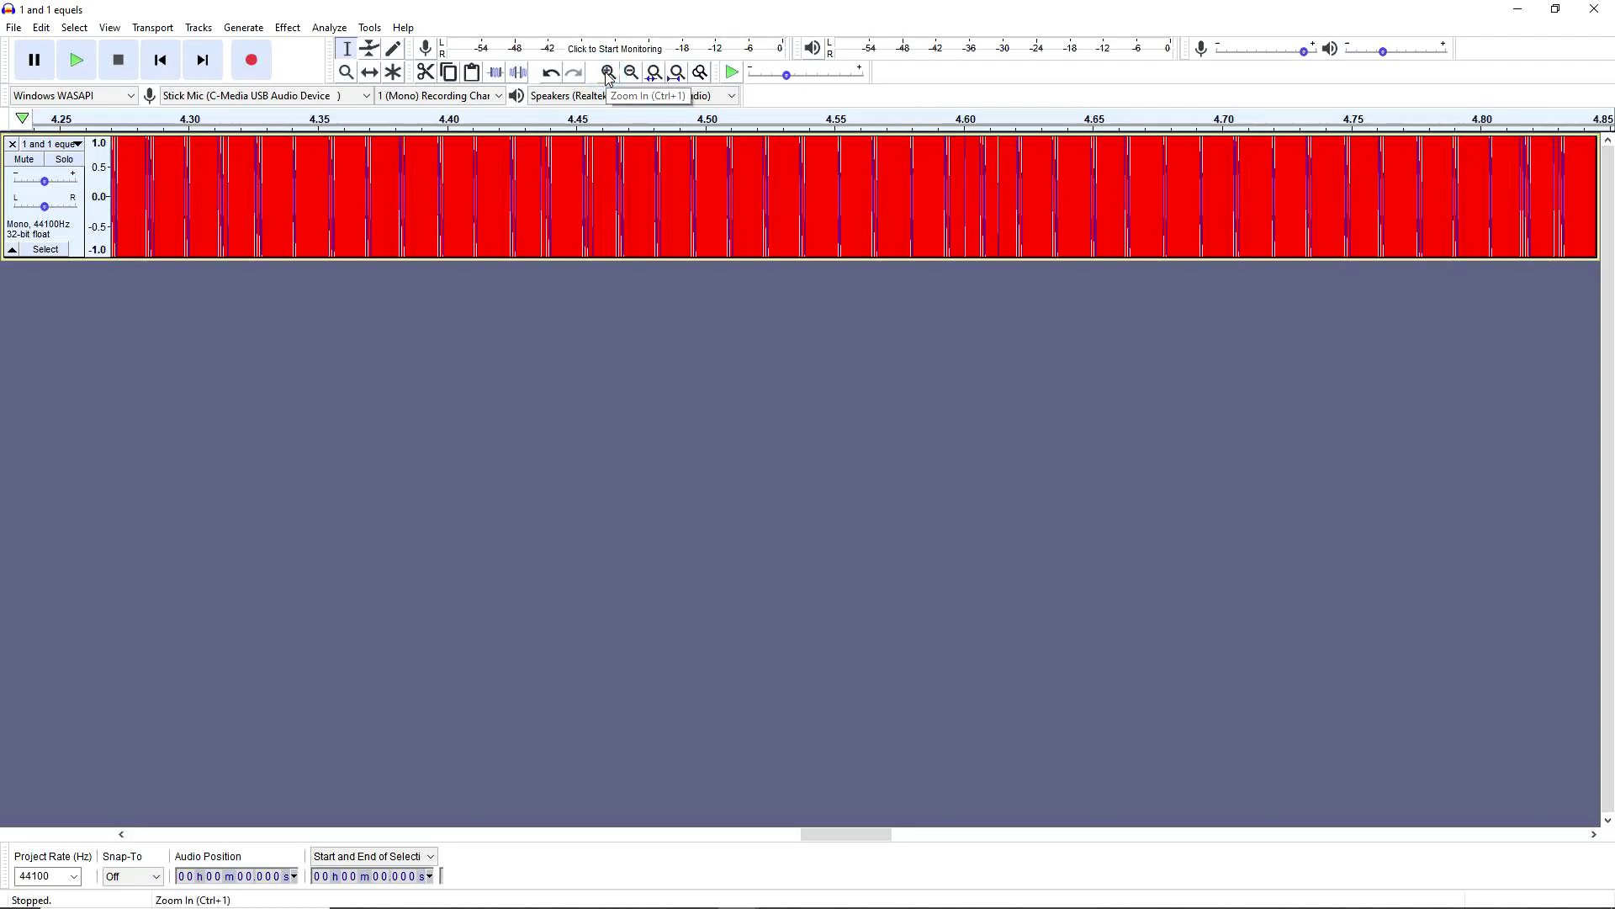
pyautogui.click(608, 74)
pyautogui.click(609, 74)
pyautogui.click(608, 74)
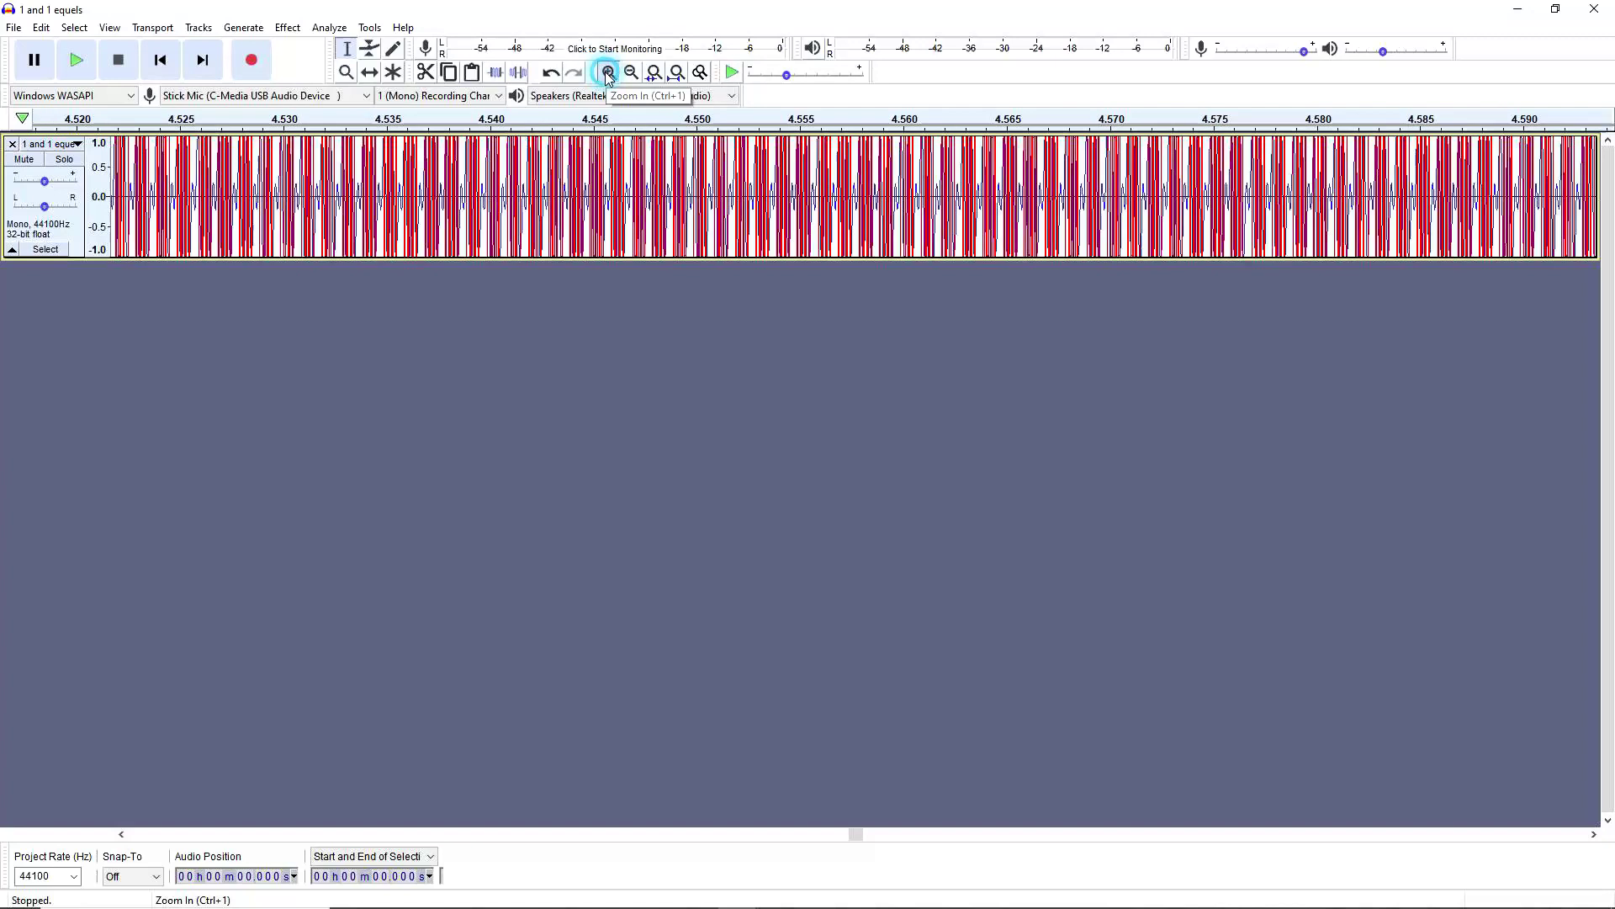
pyautogui.click(608, 74)
pyautogui.click(608, 74)
pyautogui.click(608, 74)
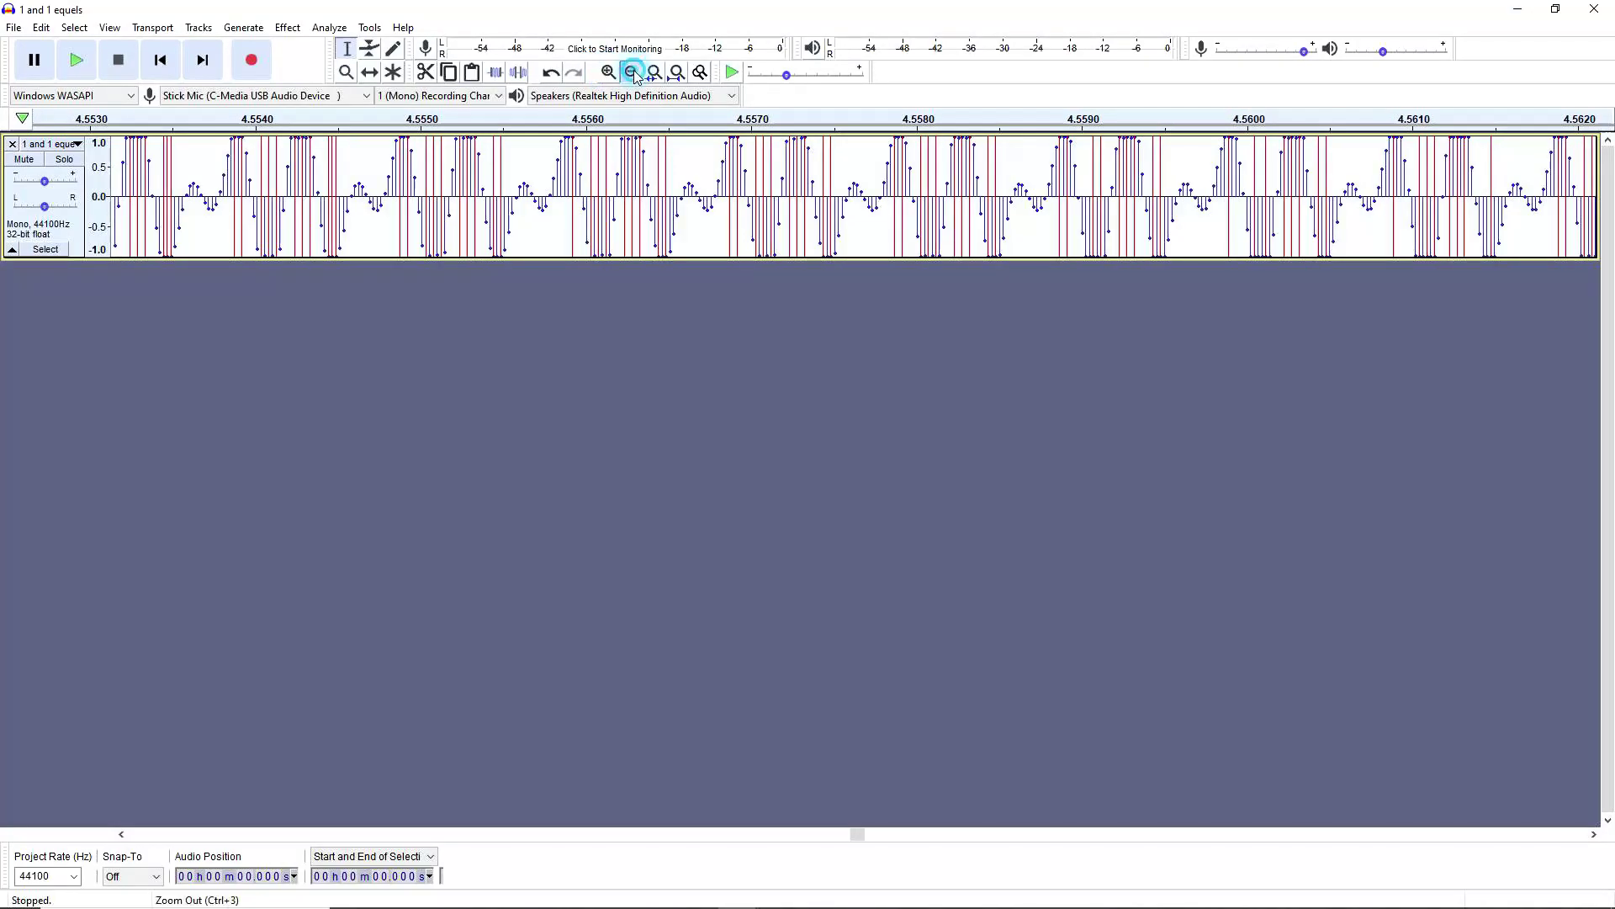
pyautogui.click(632, 74)
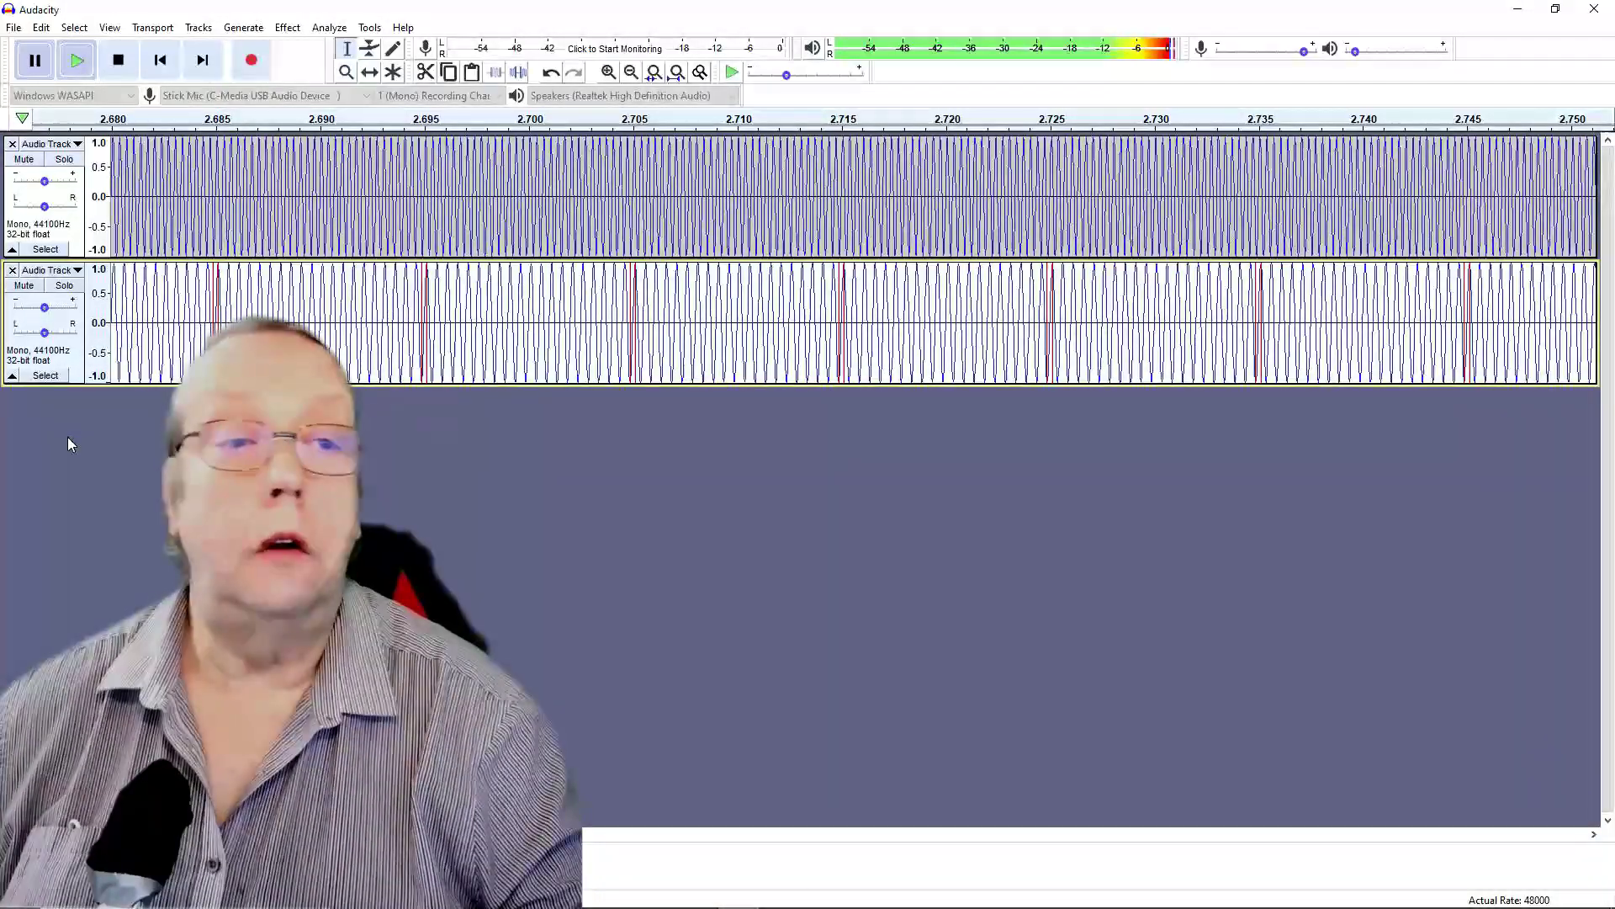
pyautogui.click(42, 251)
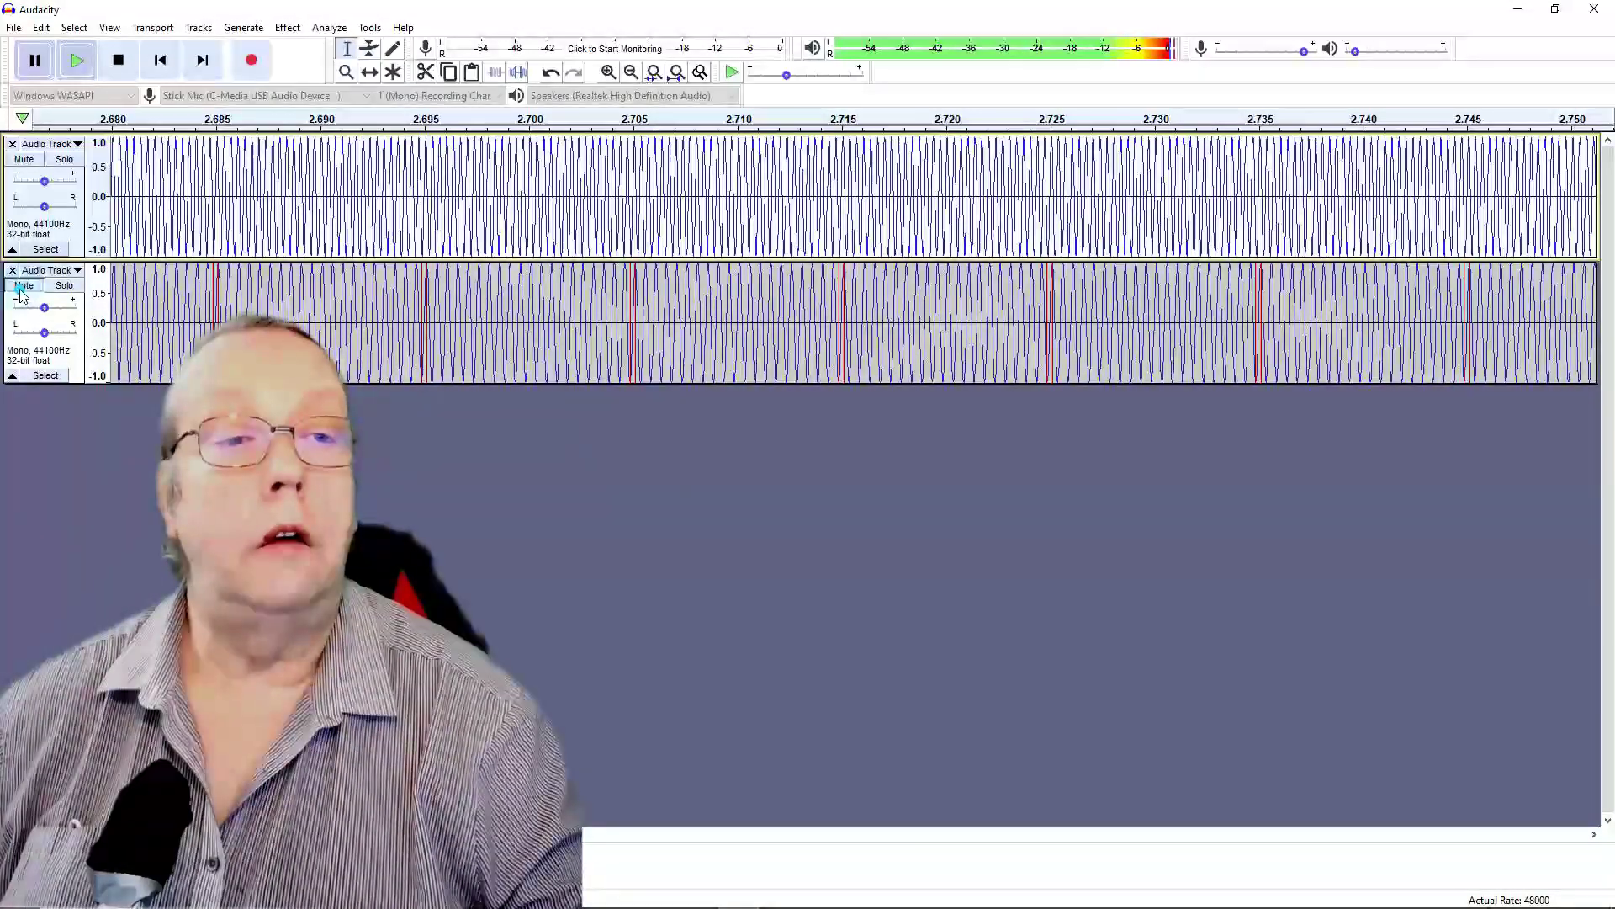
pyautogui.click(21, 288)
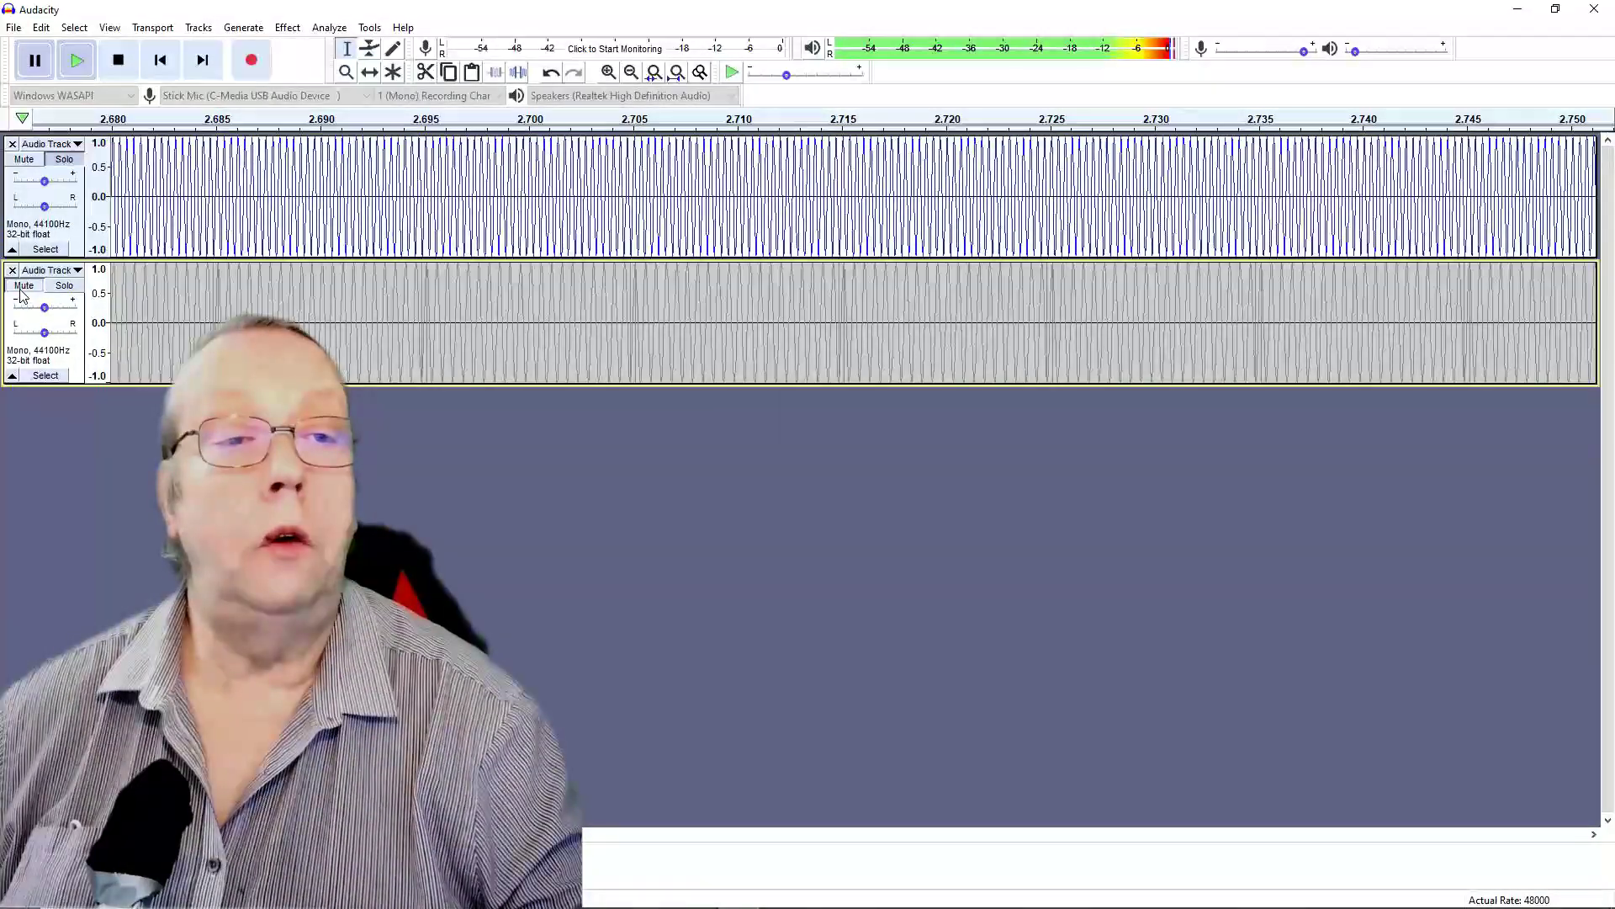
pyautogui.click(76, 62)
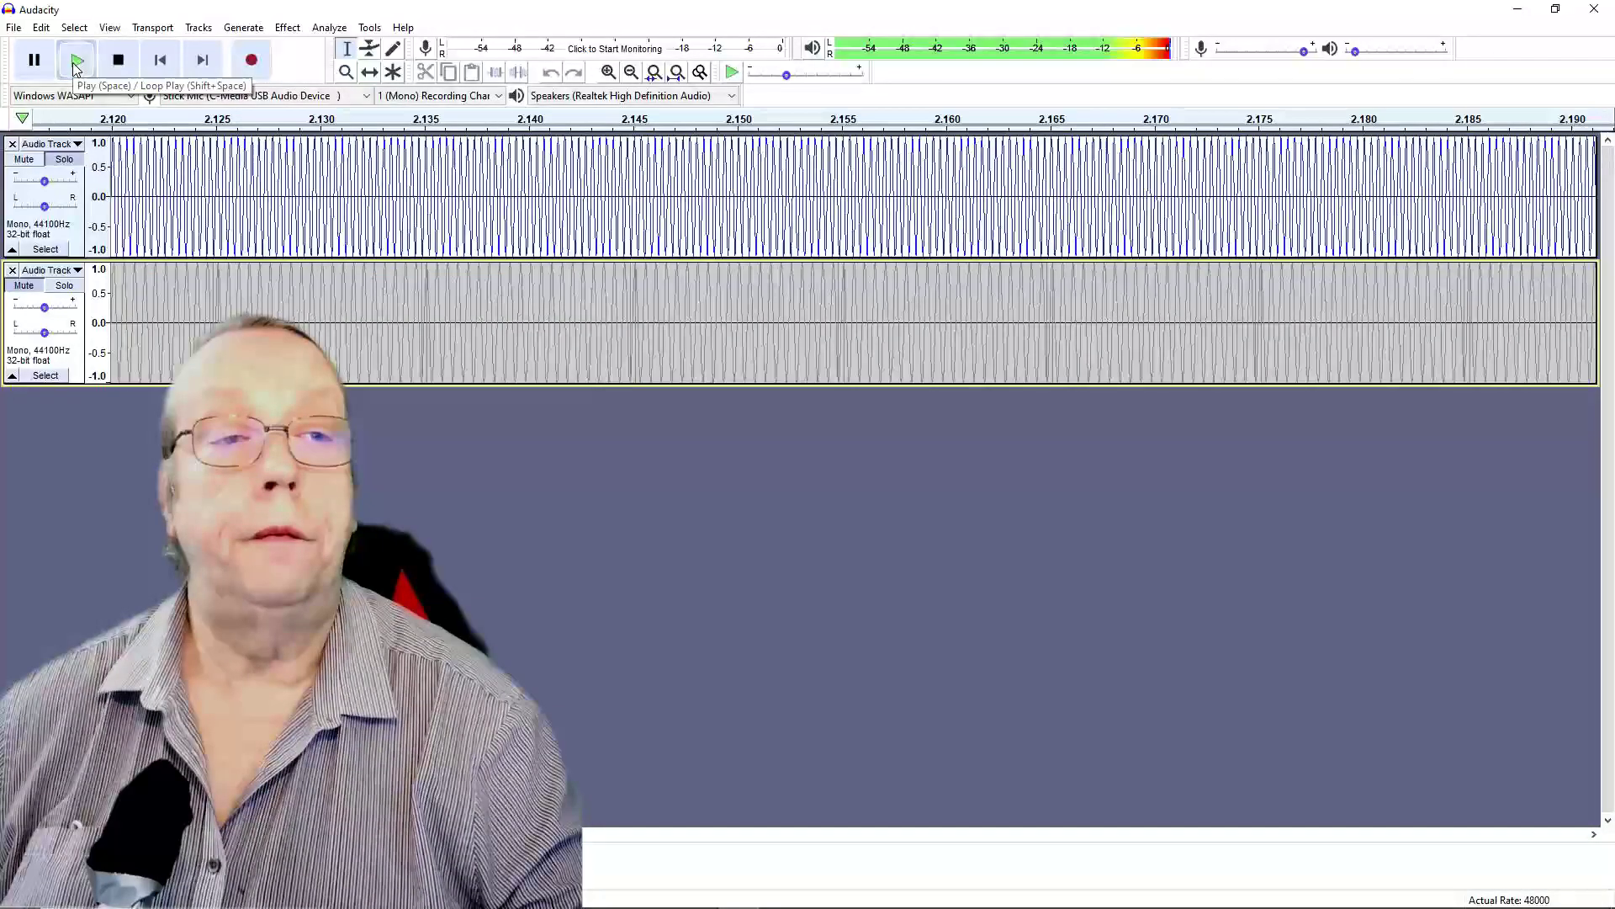
pyautogui.click(75, 63)
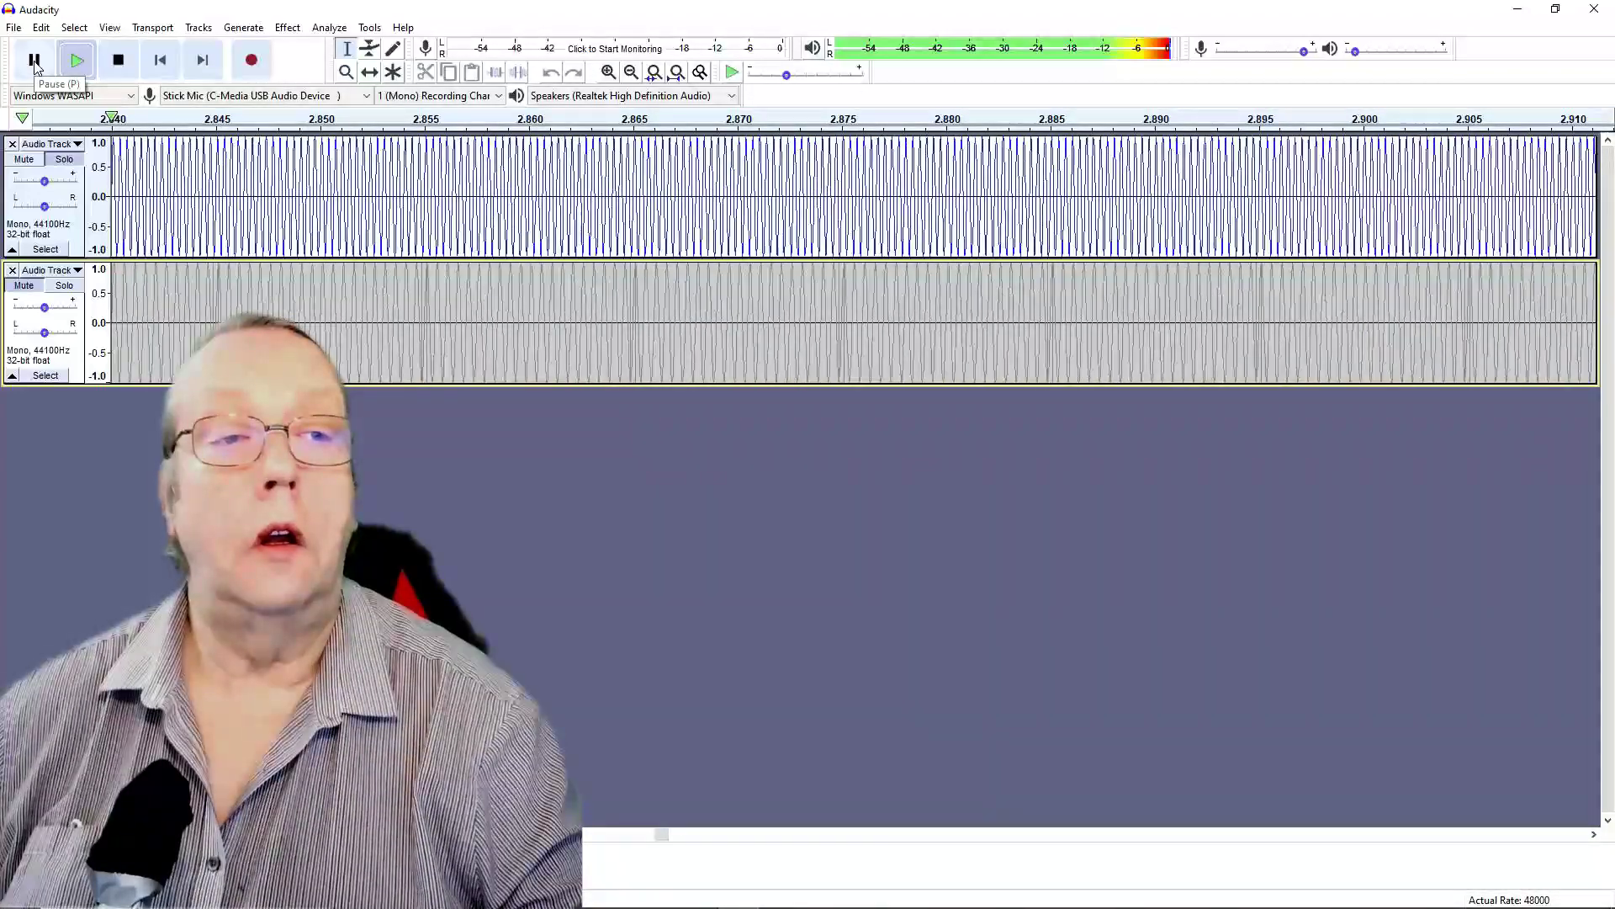
pyautogui.click(35, 63)
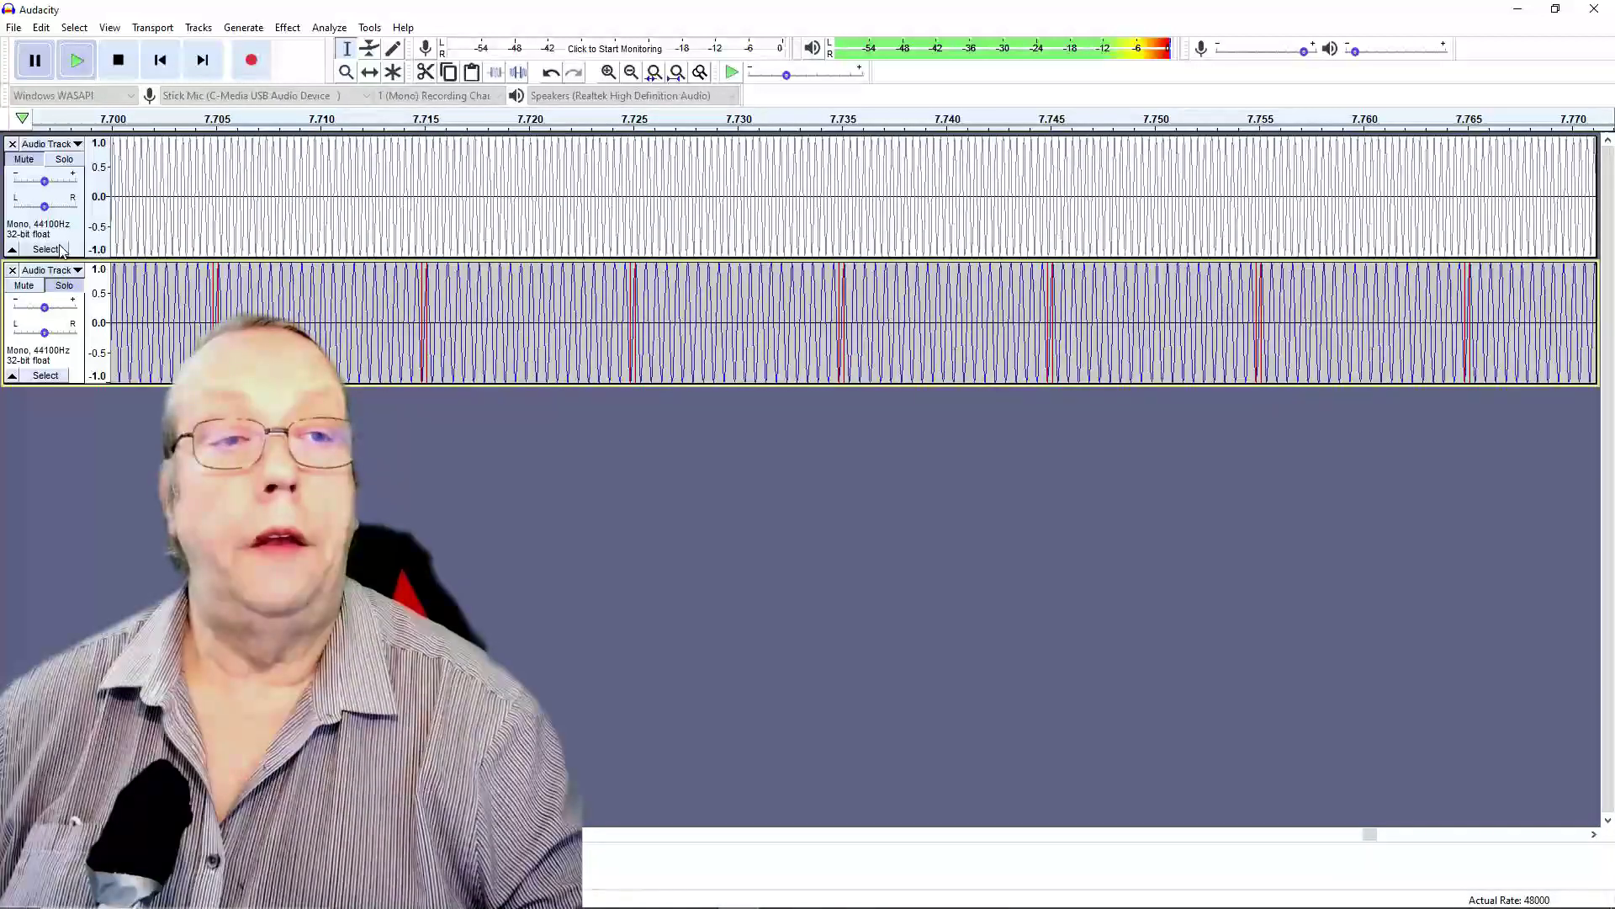
pyautogui.click(22, 160)
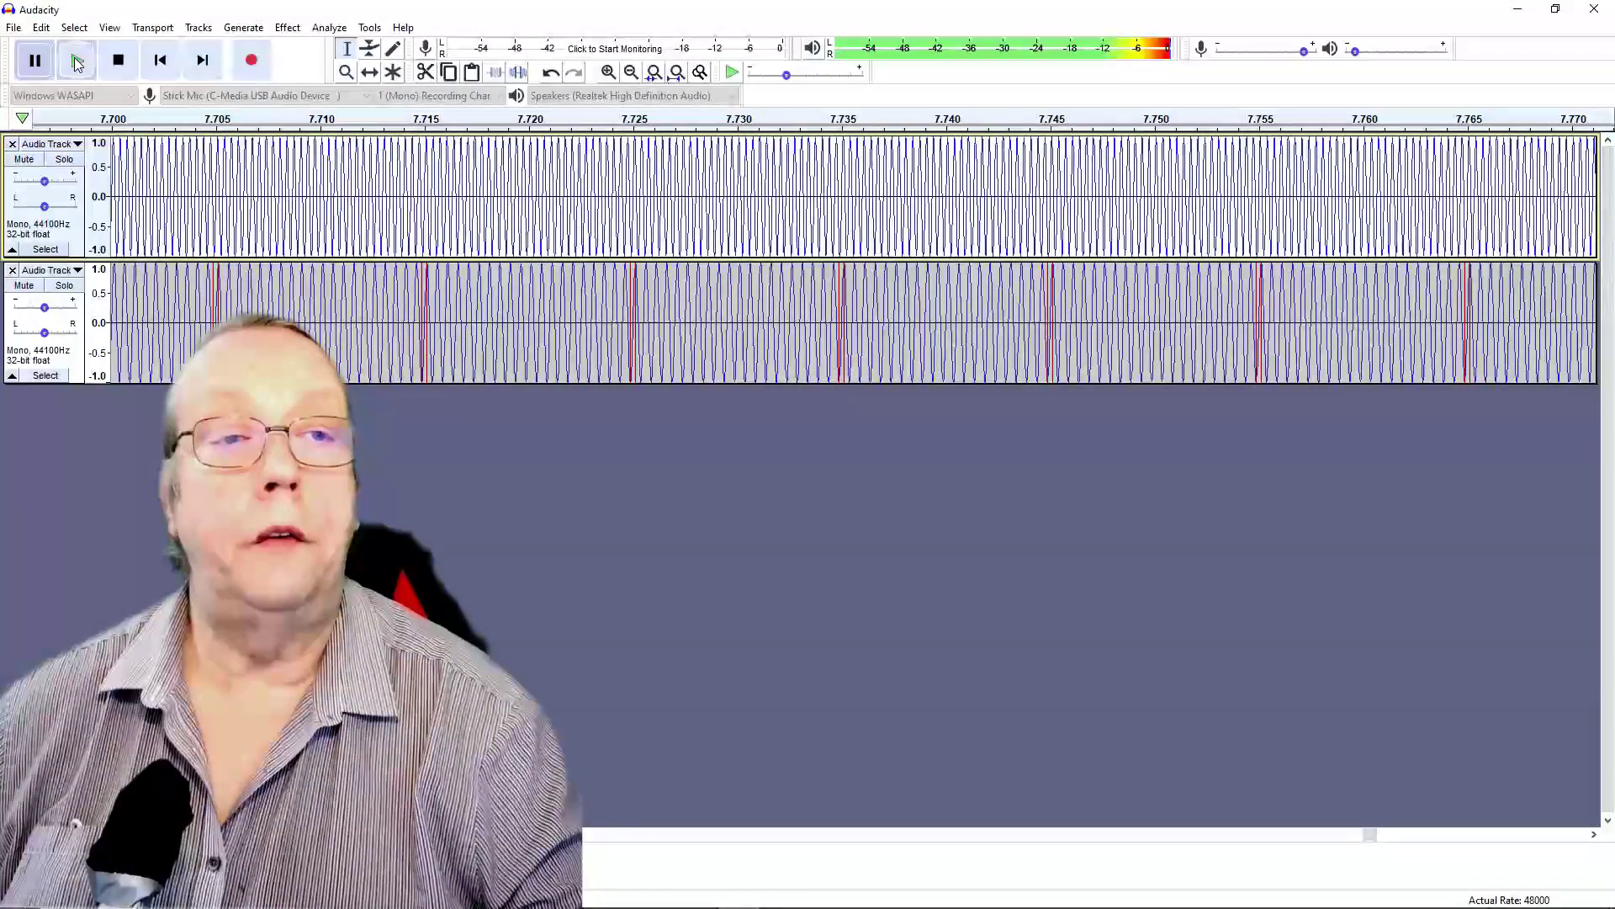
# Step: Start playback of the 3 kHz and 2 kHz tracks together
pyautogui.click(76, 62)
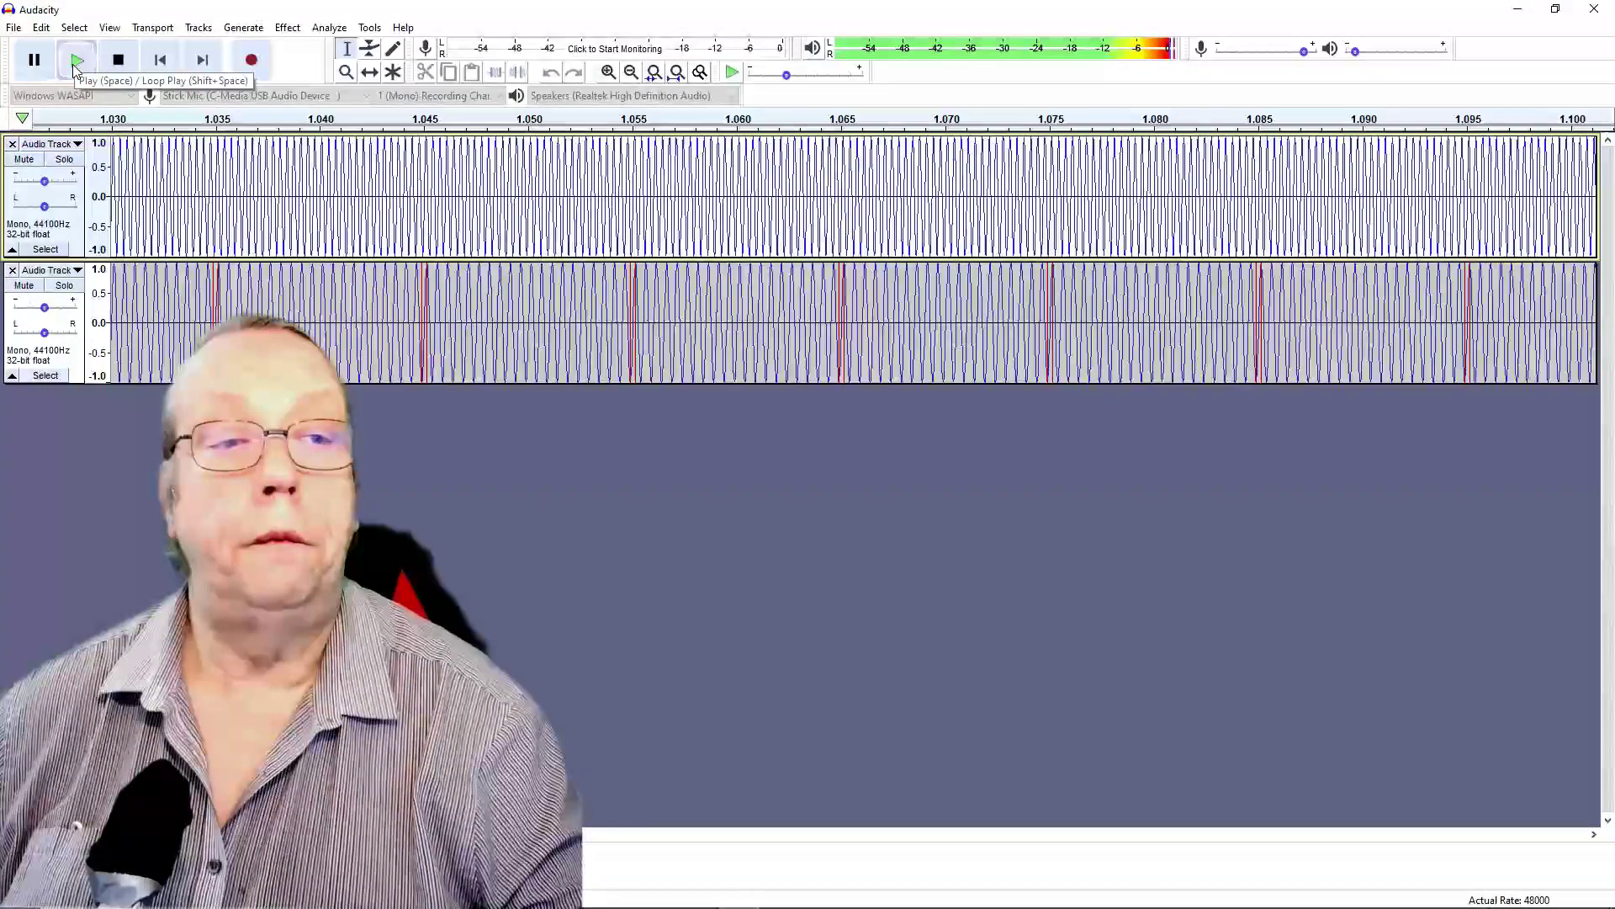